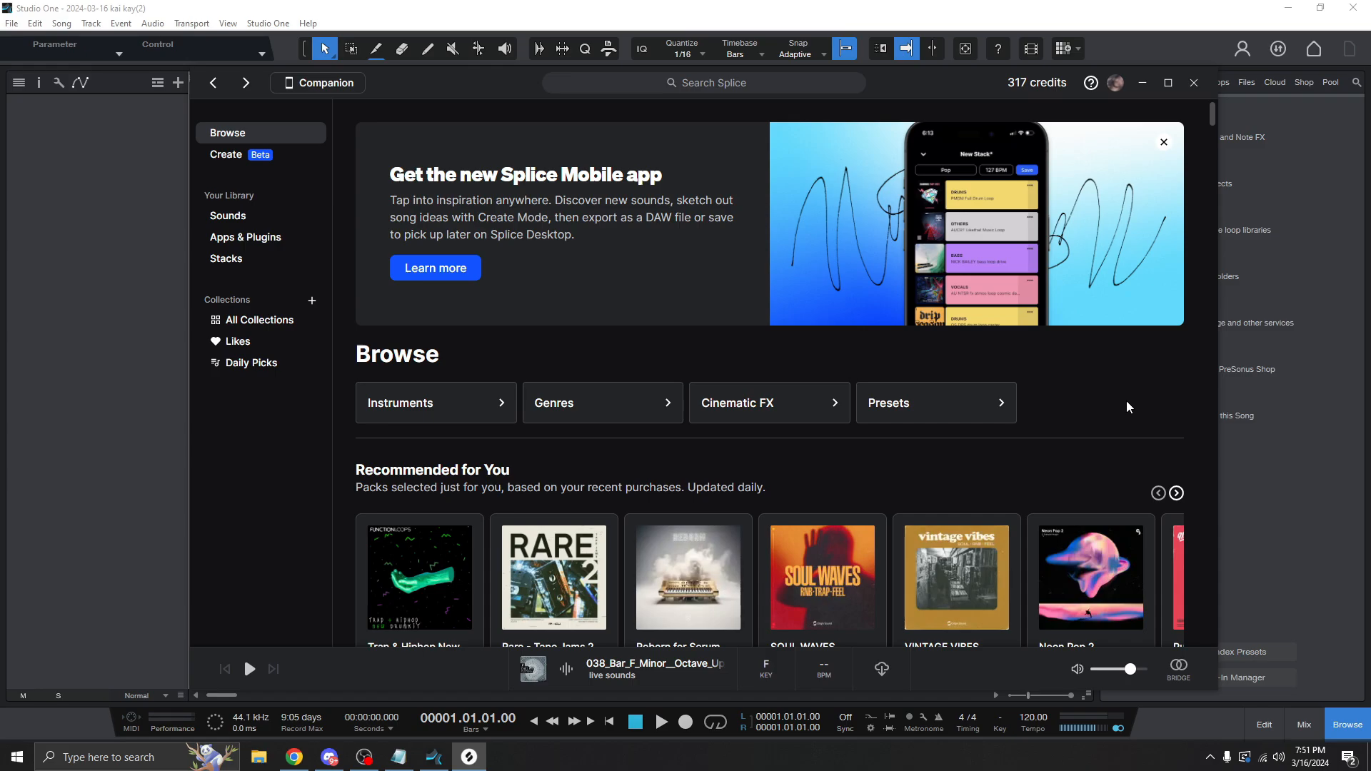
Look through the Splice browse page and the library of owned sounds.
{"action": "scroll", "coordinate": [1100, 428], "scroll_direction": "down", "scroll_amount": 6}
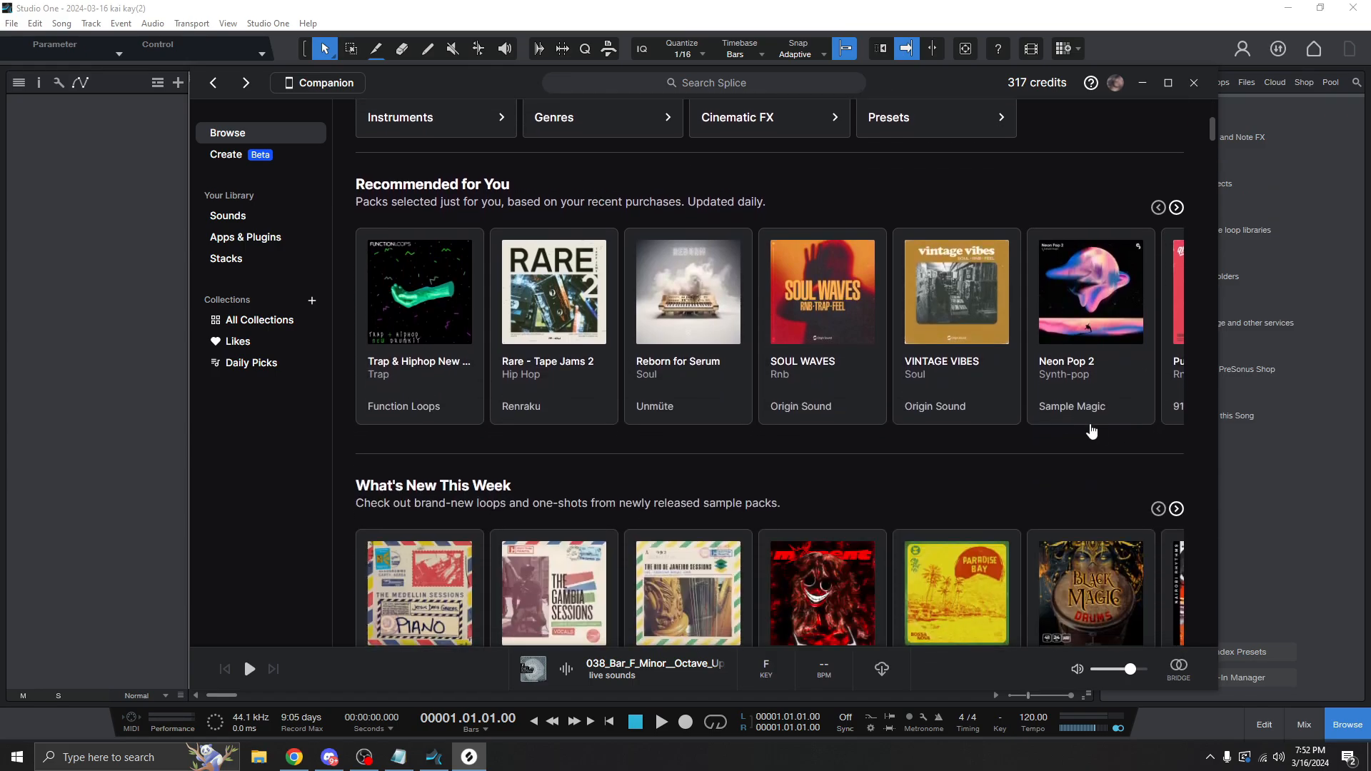
{"action": "scroll", "coordinate": [1096, 428], "scroll_direction": "up", "scroll_amount": 6}
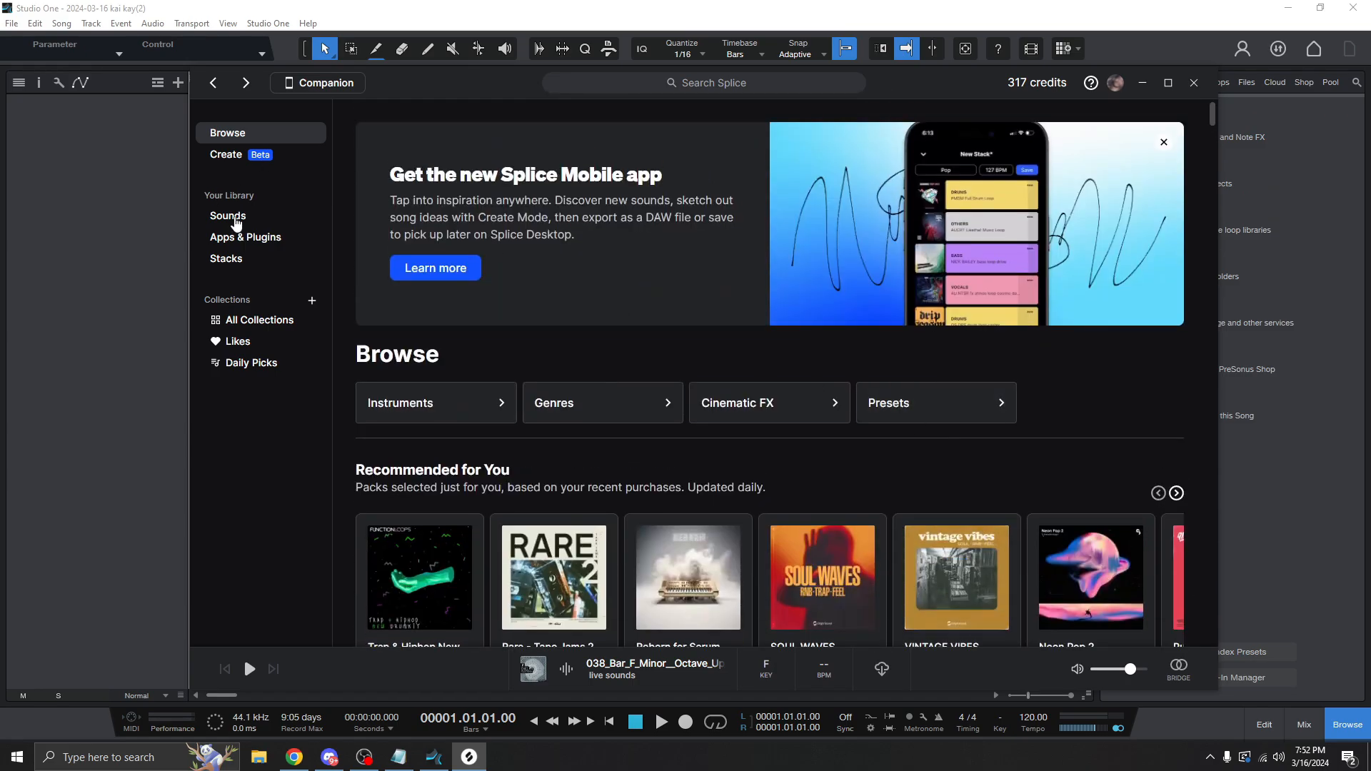
{"action": "left_click", "coordinate": [235, 218]}
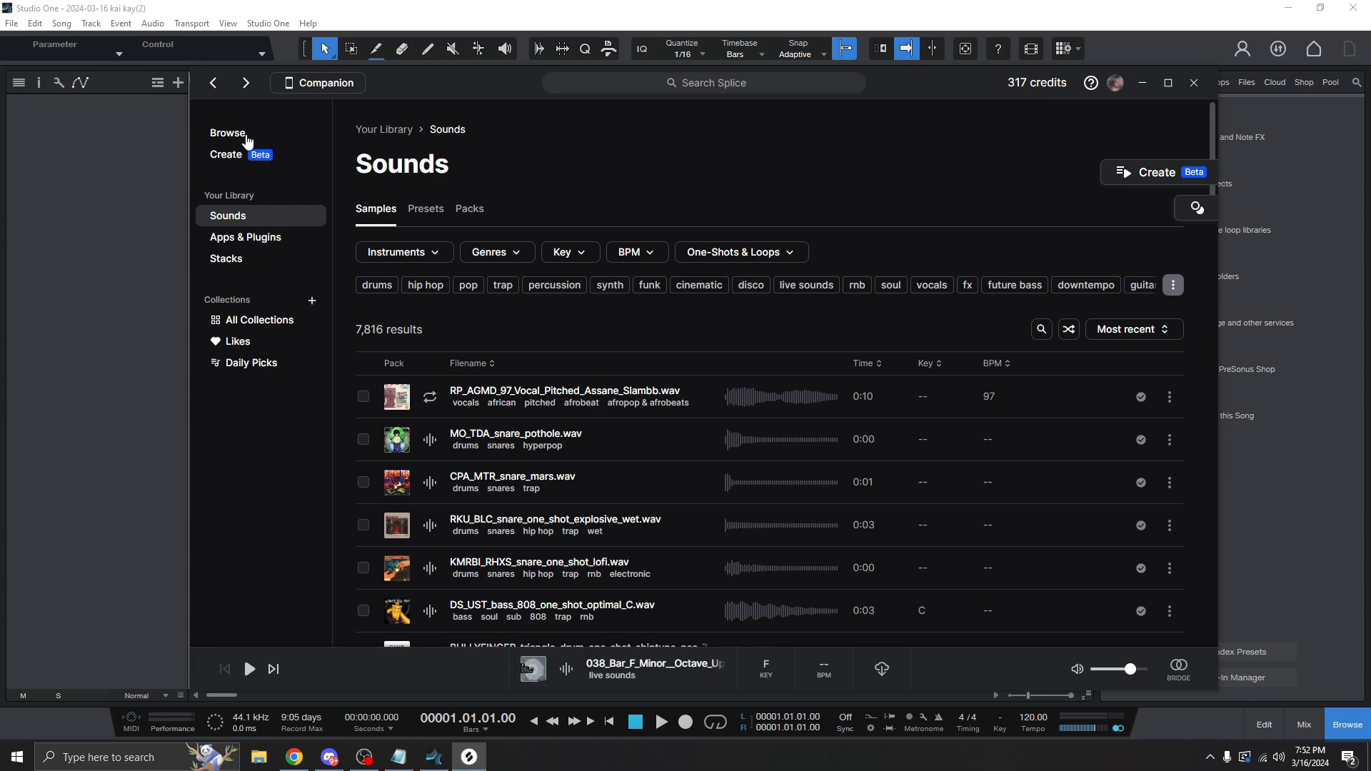
{"action": "left_click", "coordinate": [243, 136]}
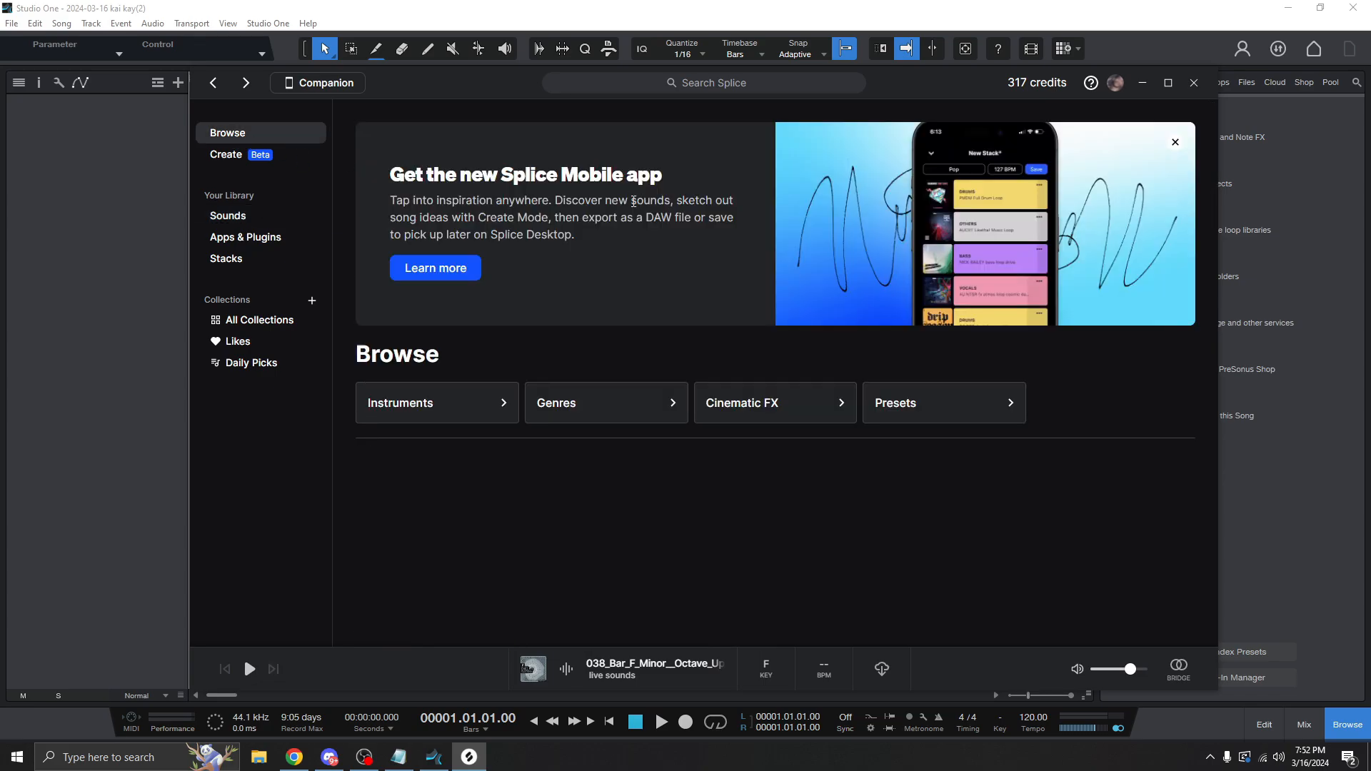
{"action": "left_click", "coordinate": [432, 406]}
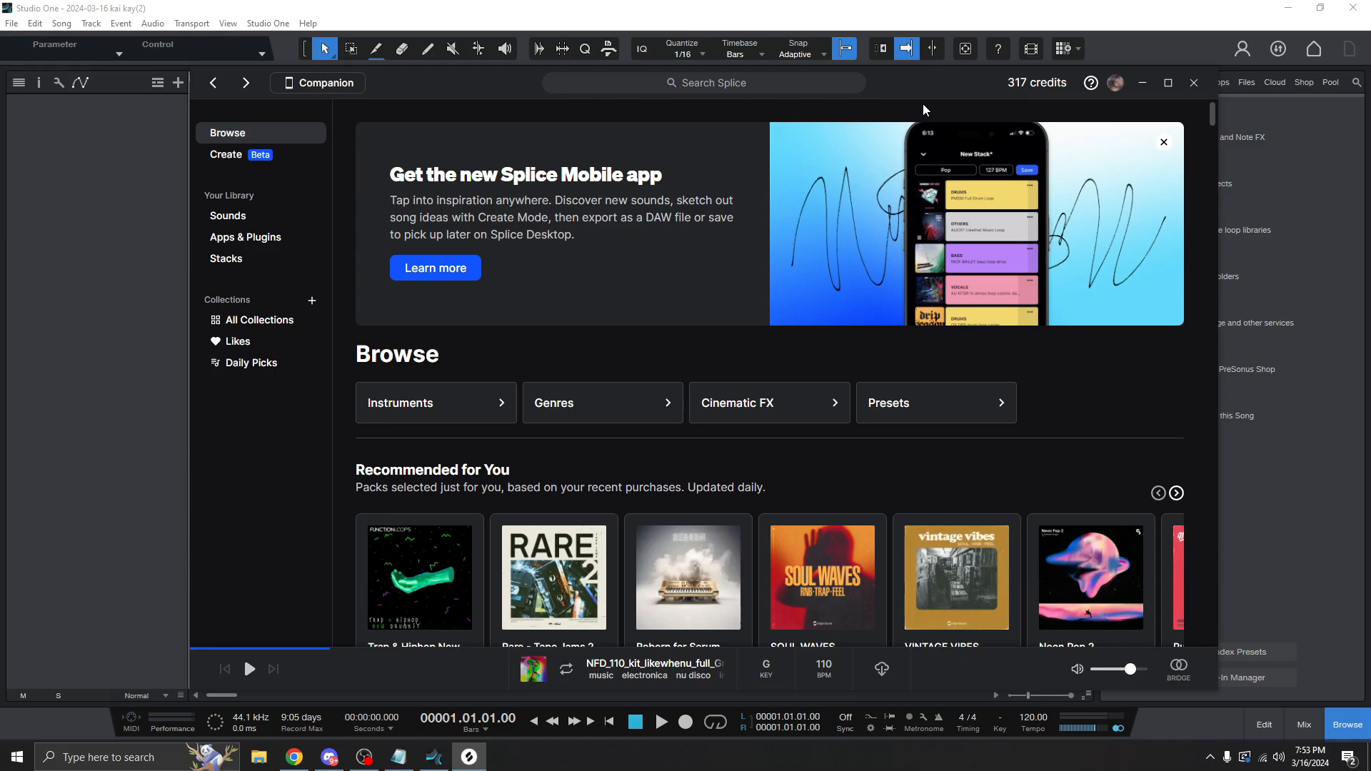
Search Splice for "cool" and preview the LF_fx_vinyl_noise_02.wav sample.
{"action": "left_click", "coordinate": [815, 82]}
{"action": "type", "text": "cool"}
{"action": "key", "text": "Return"}
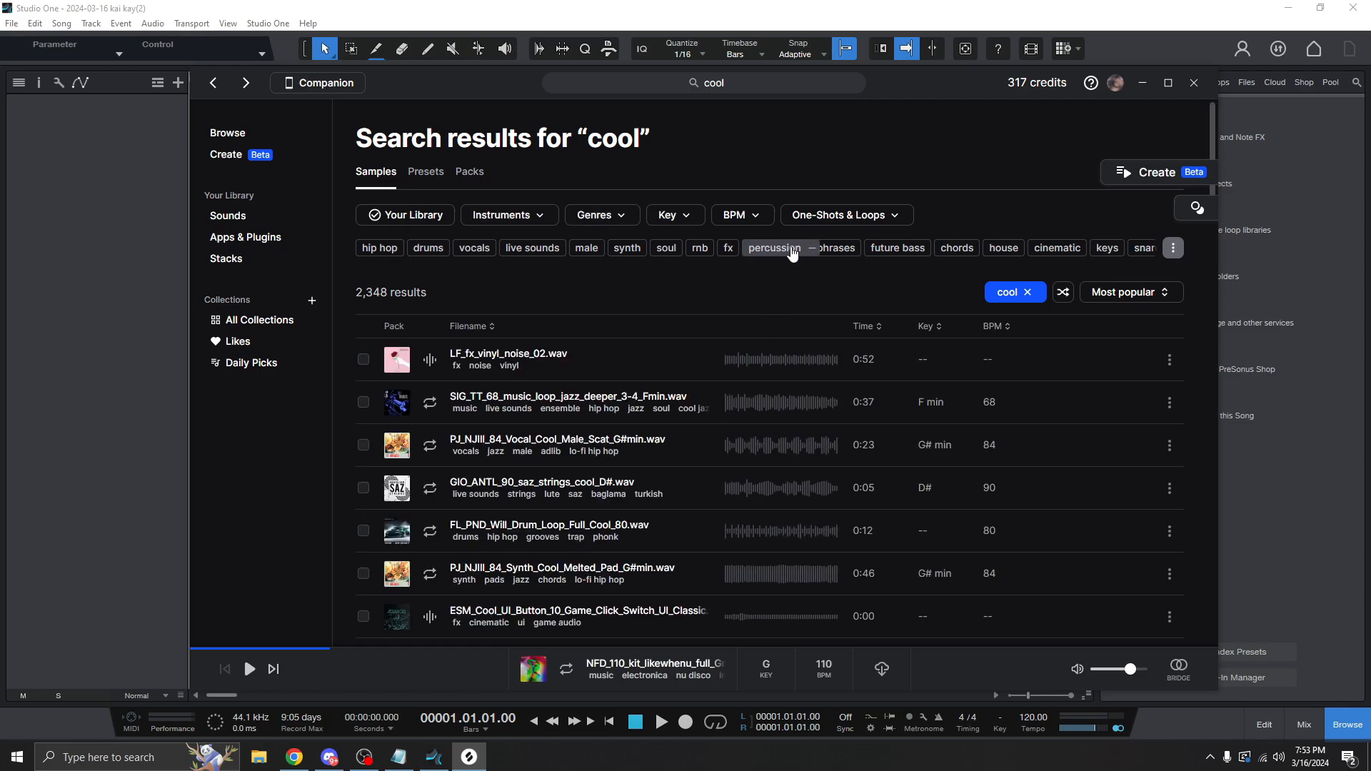
{"action": "left_click", "coordinate": [431, 363]}
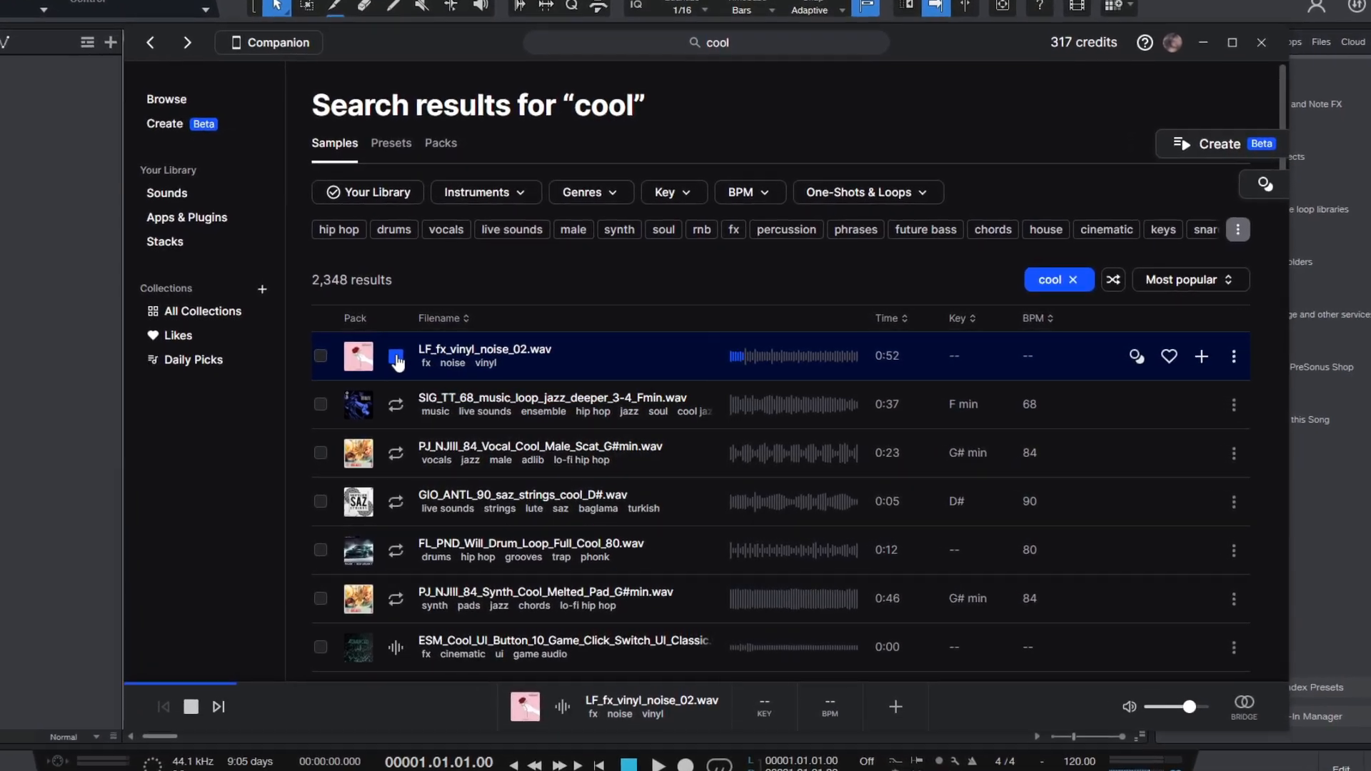
{"action": "left_click", "coordinate": [392, 357]}
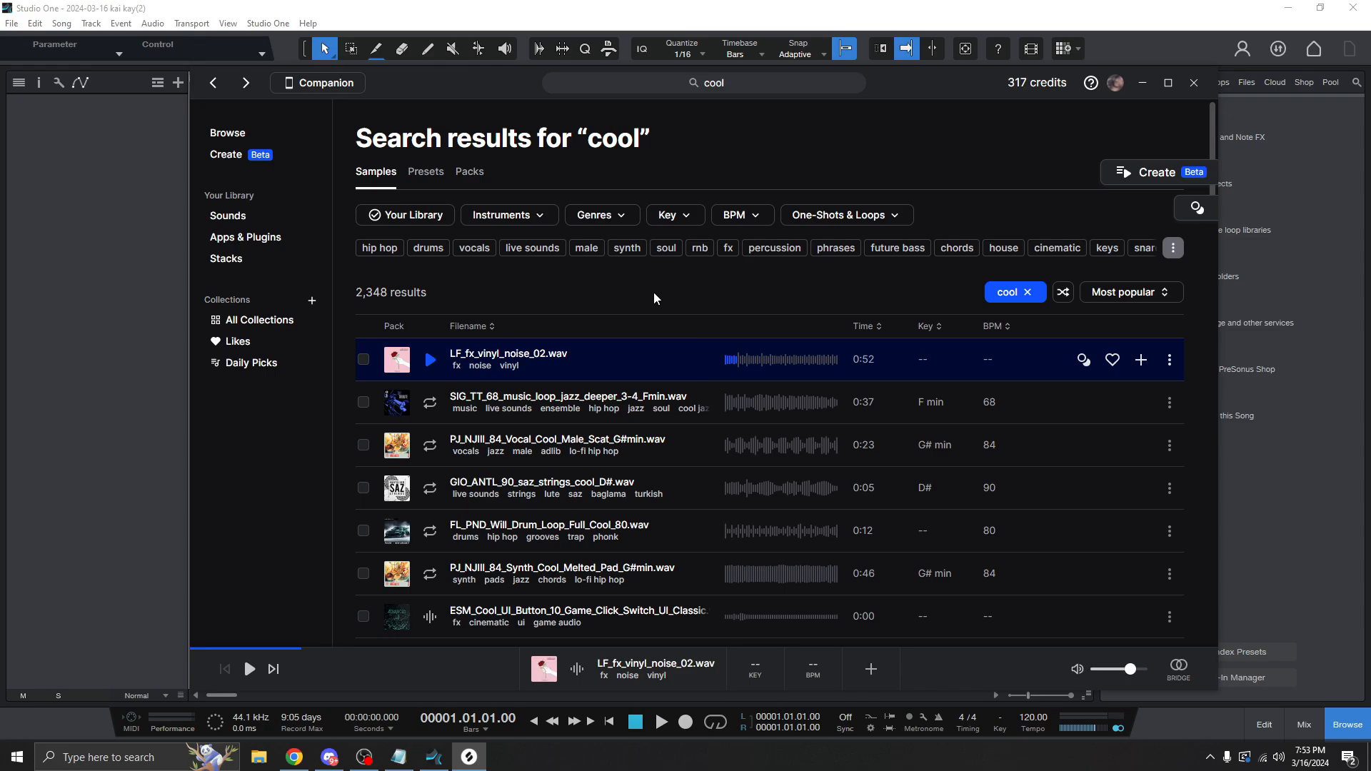
Preview SIG_TT_68_music_loop_jazz_deeper_3-4_Fmin.wav, add it to the library and place it on a new track at bar 1.
{"action": "left_click", "coordinate": [430, 405]}
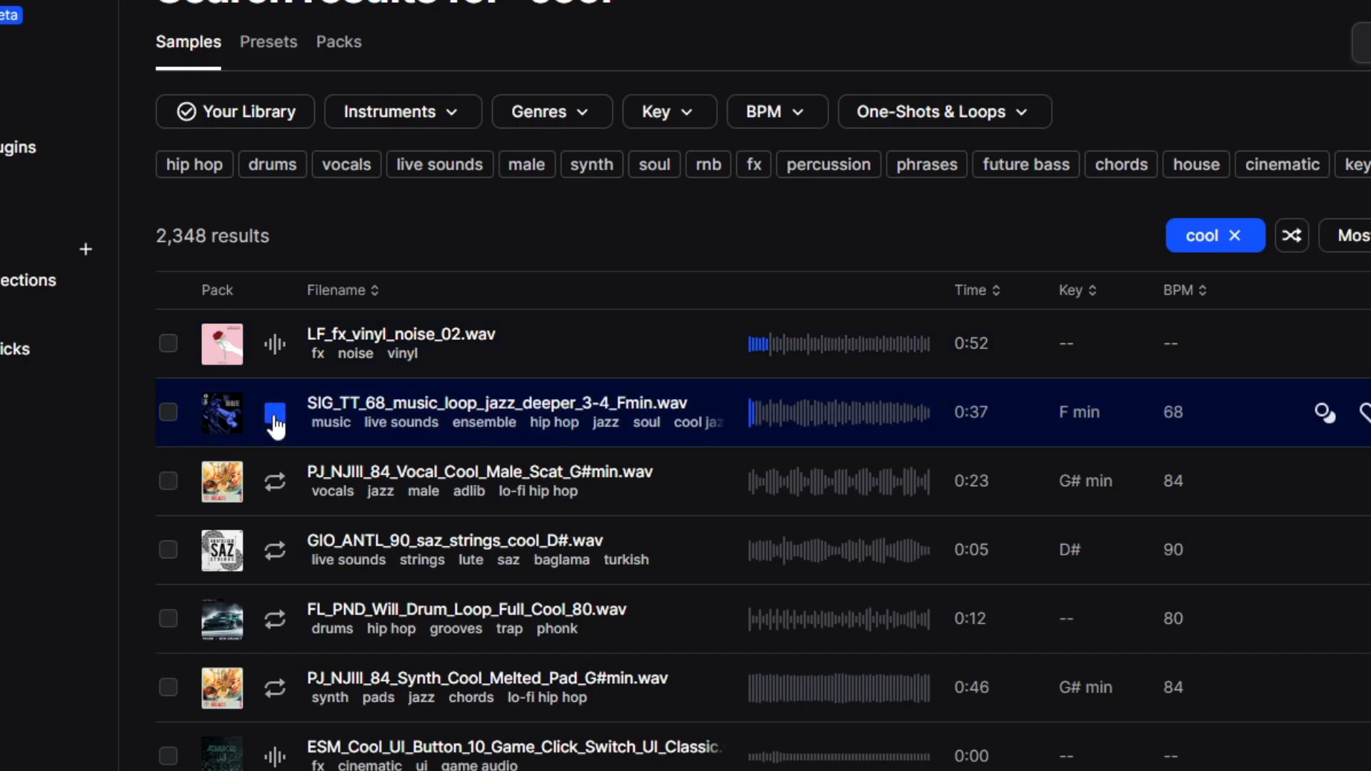
{"action": "left_click", "coordinate": [275, 420]}
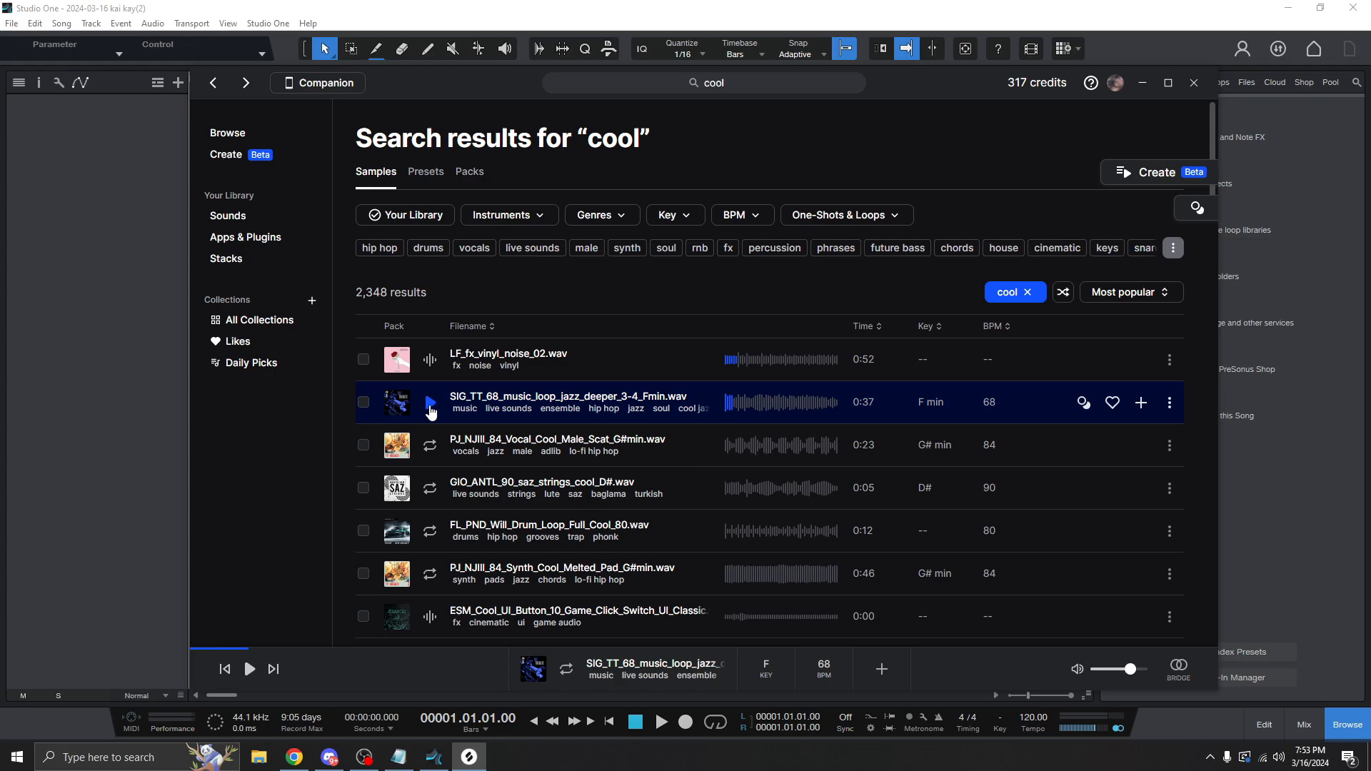
{"action": "left_click", "coordinate": [430, 407]}
{"action": "left_click", "coordinate": [1142, 410]}
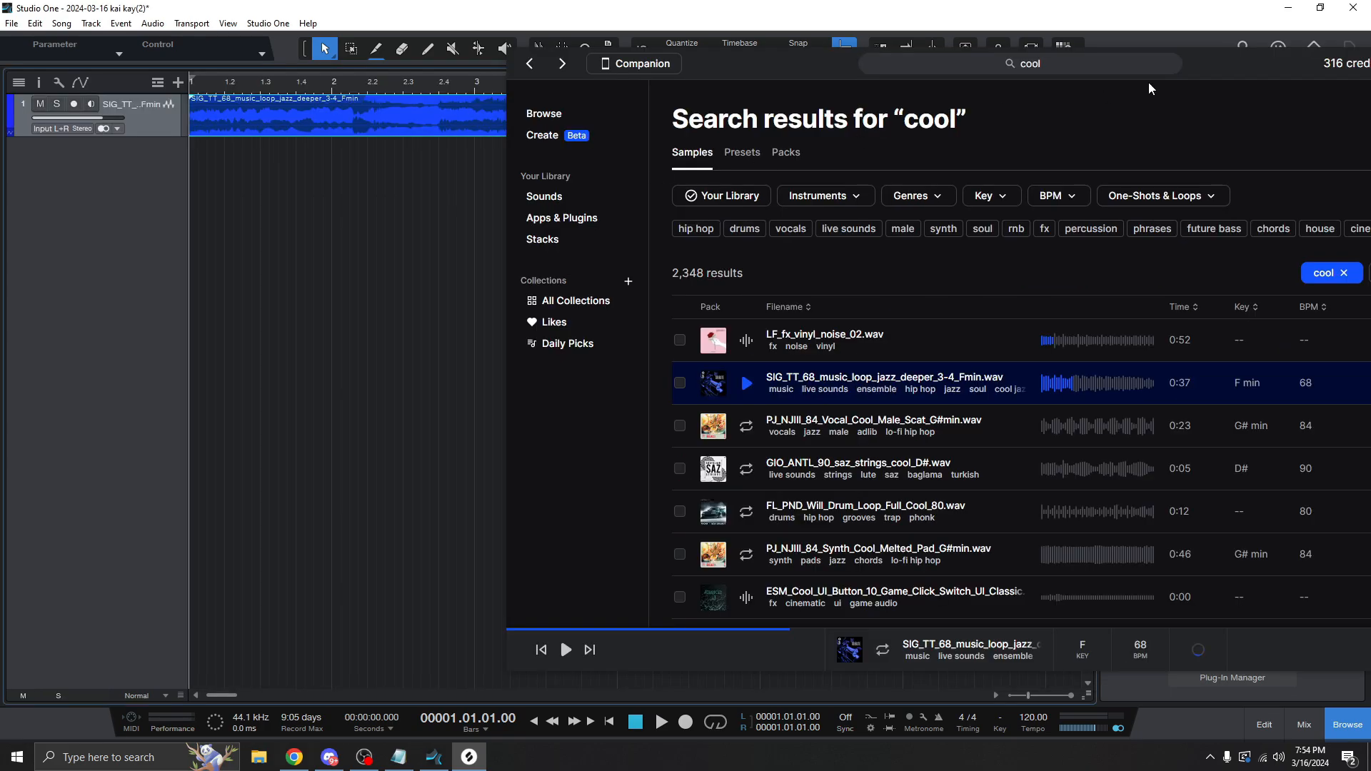
{"action": "left_click_drag", "start_coordinate": [1219, 53], "coordinate": [967, 64]}
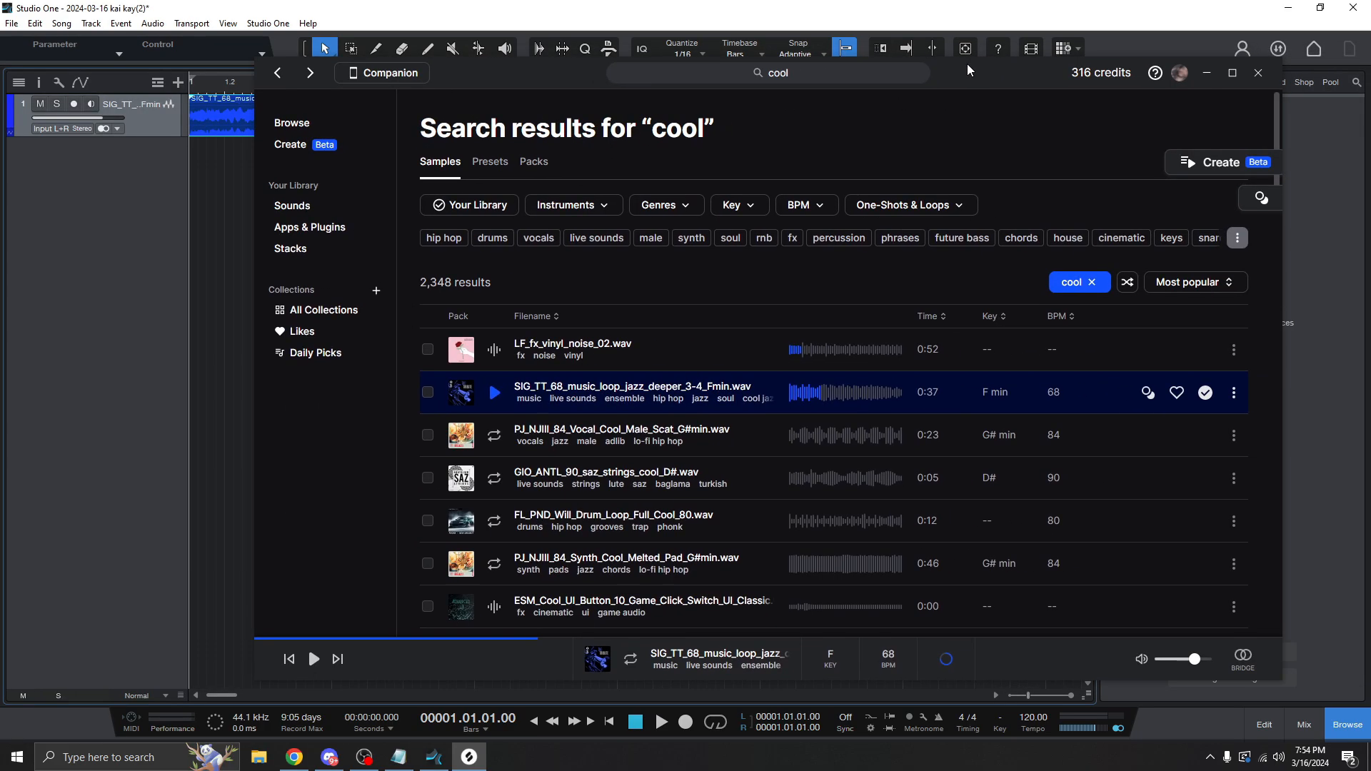
{"action": "left_click", "coordinate": [1207, 73]}
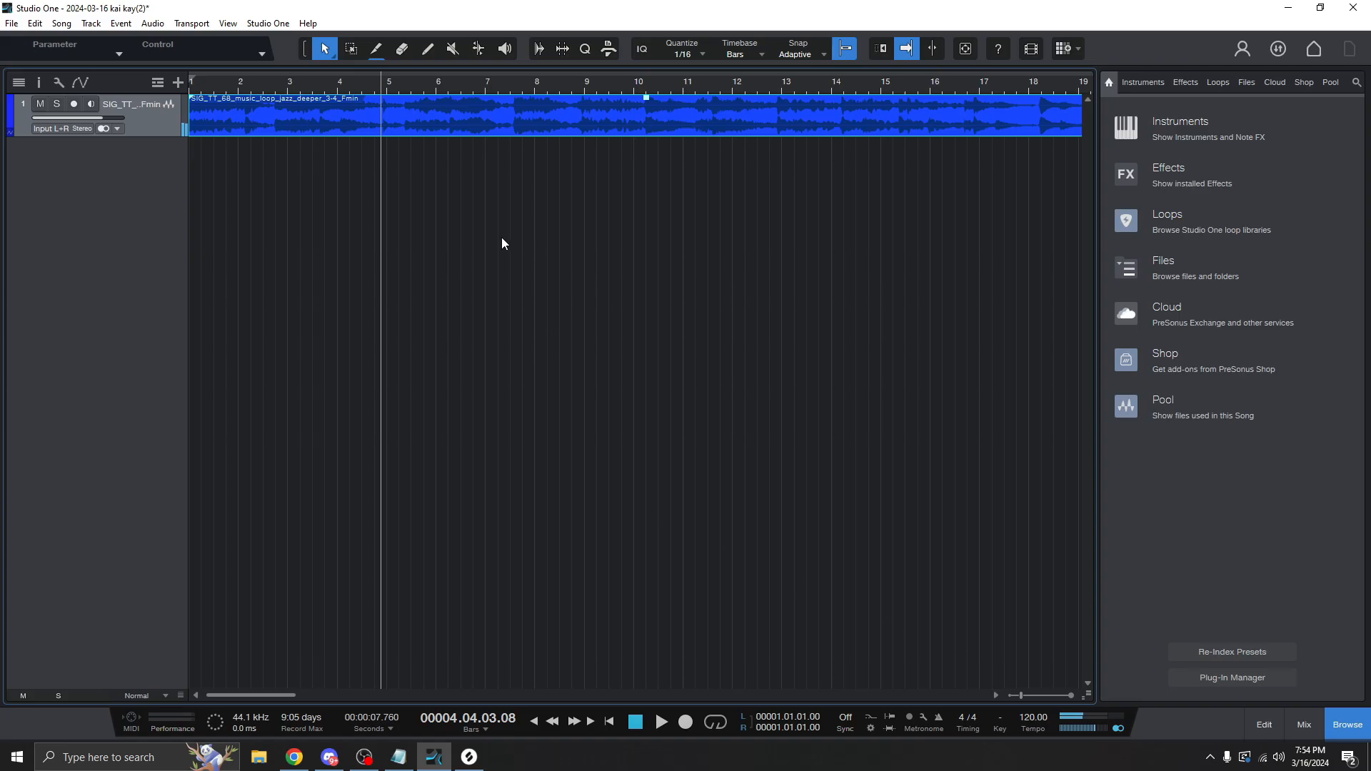
Play back the placed jazz loop in the arrangement and return to Splice.
{"action": "left_click", "coordinate": [311, 81]}
{"action": "scroll", "coordinate": [296, 114], "scroll_direction": "up", "scroll_amount": 4}
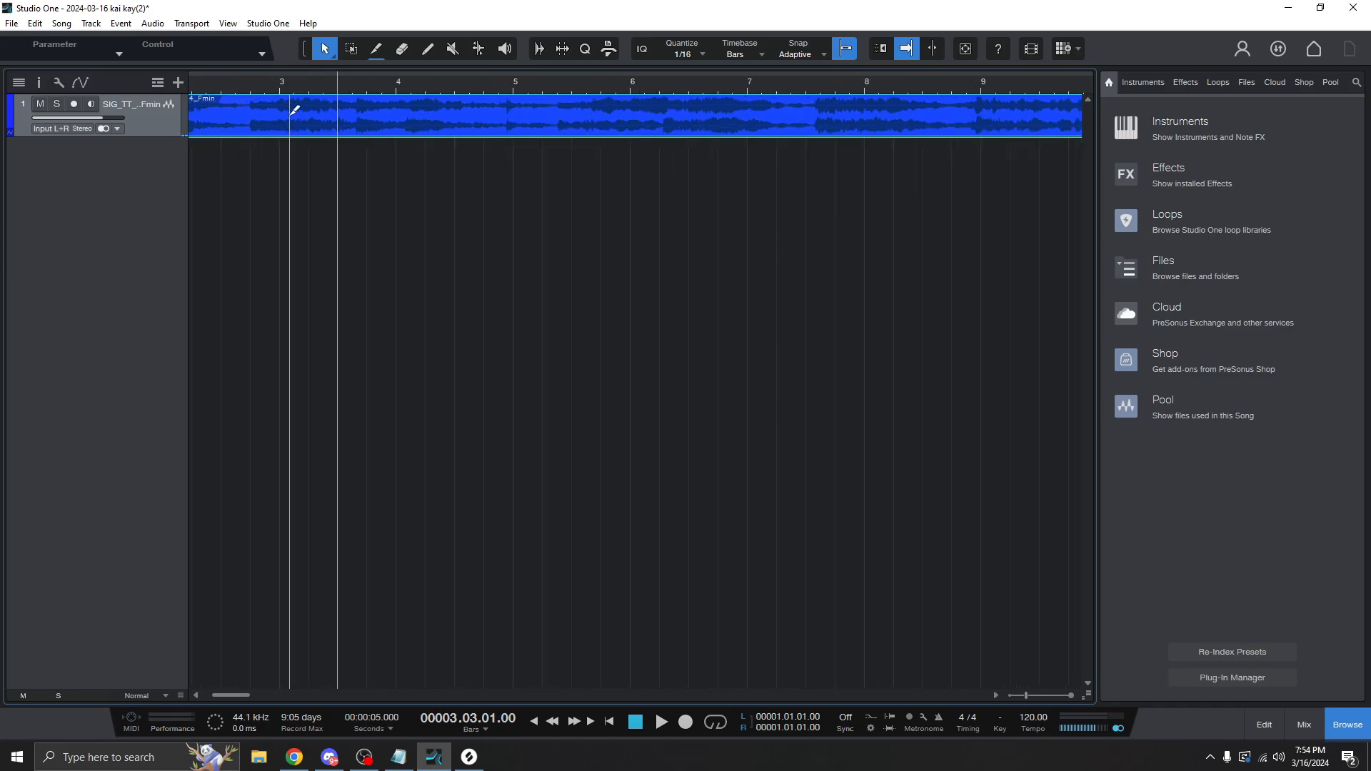
{"action": "left_click_drag", "start_coordinate": [249, 695], "coordinate": [236, 695]}
{"action": "left_click", "coordinate": [473, 755]}
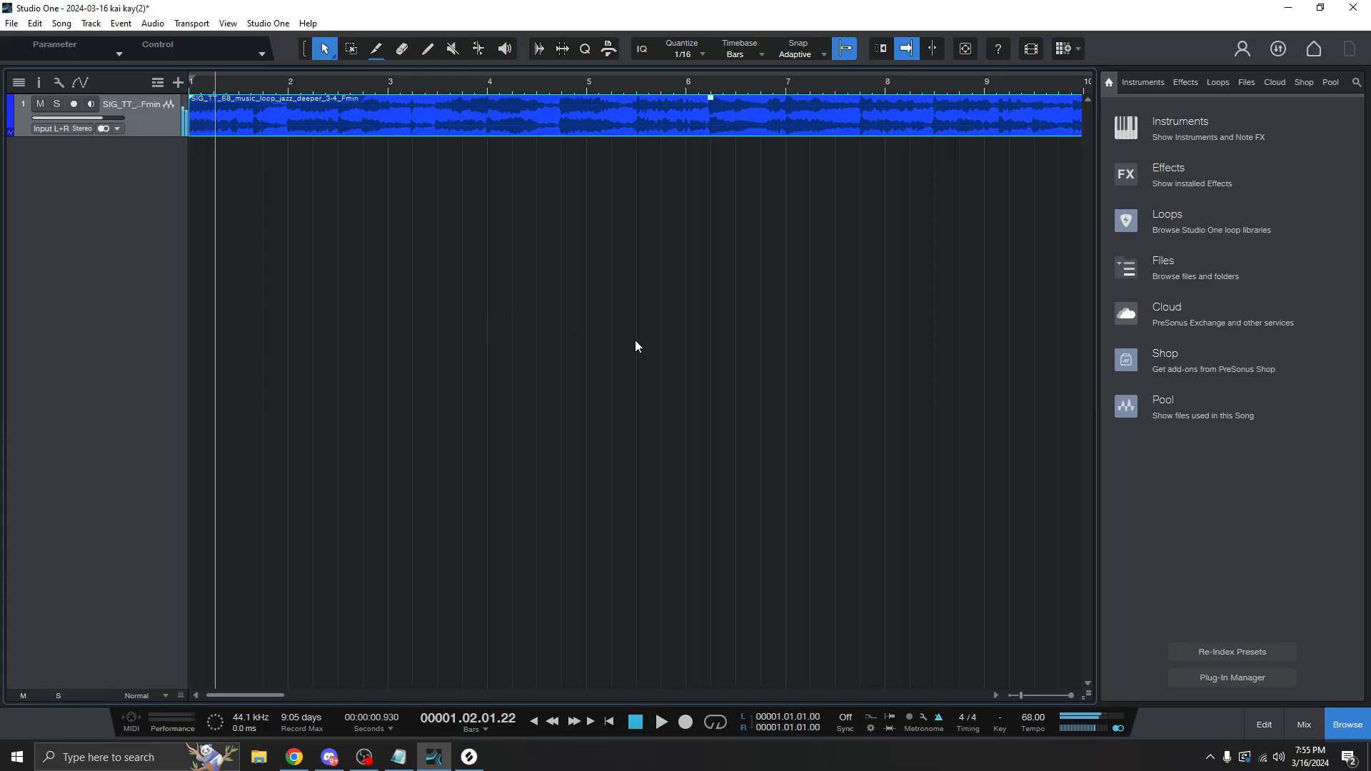
Split the jazz loop into slices, rearrange them into a looped four-bar chop, and play it back.
{"action": "scroll", "coordinate": [628, 202], "scroll_direction": "down", "scroll_amount": 2}
{"action": "left_click", "coordinate": [447, 114]}
{"action": "left_click_drag", "start_coordinate": [802, 114], "coordinate": [486, 136]}
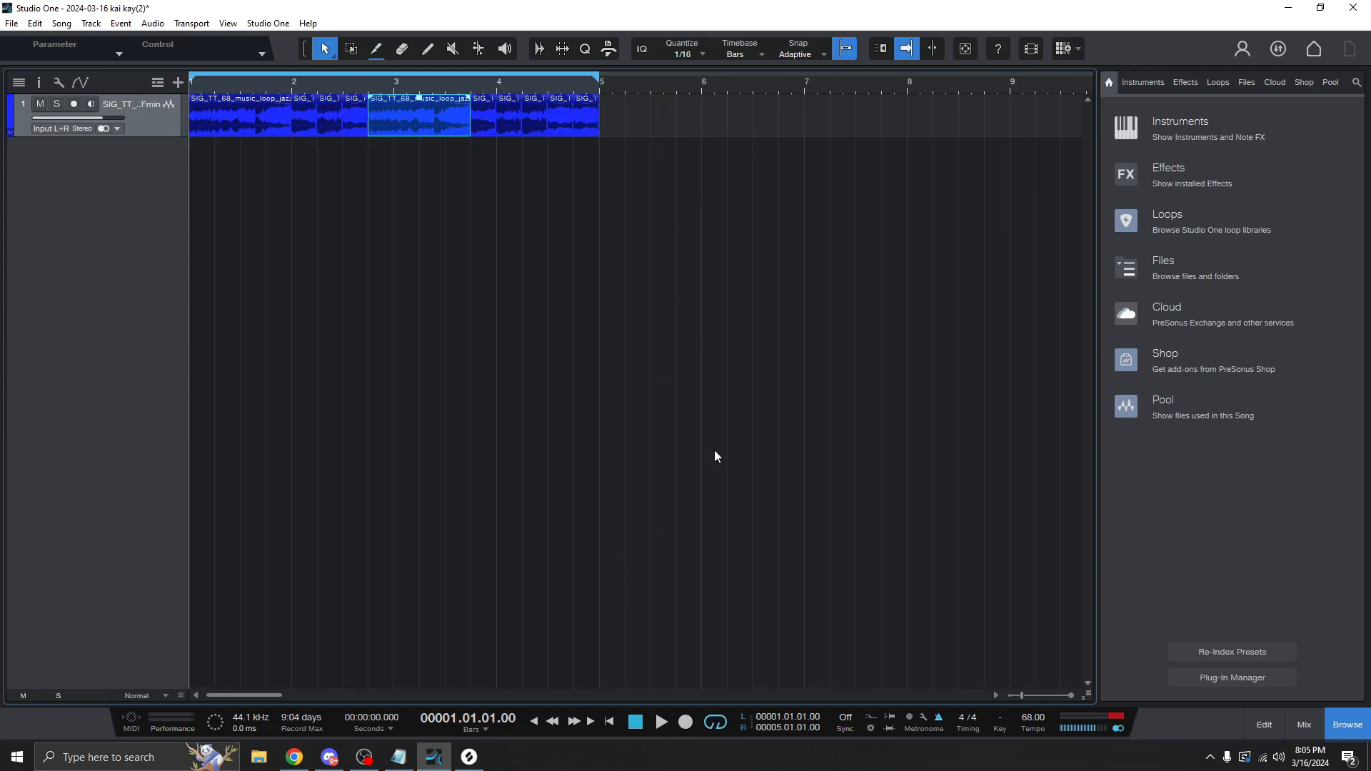
{"action": "key", "text": "space"}
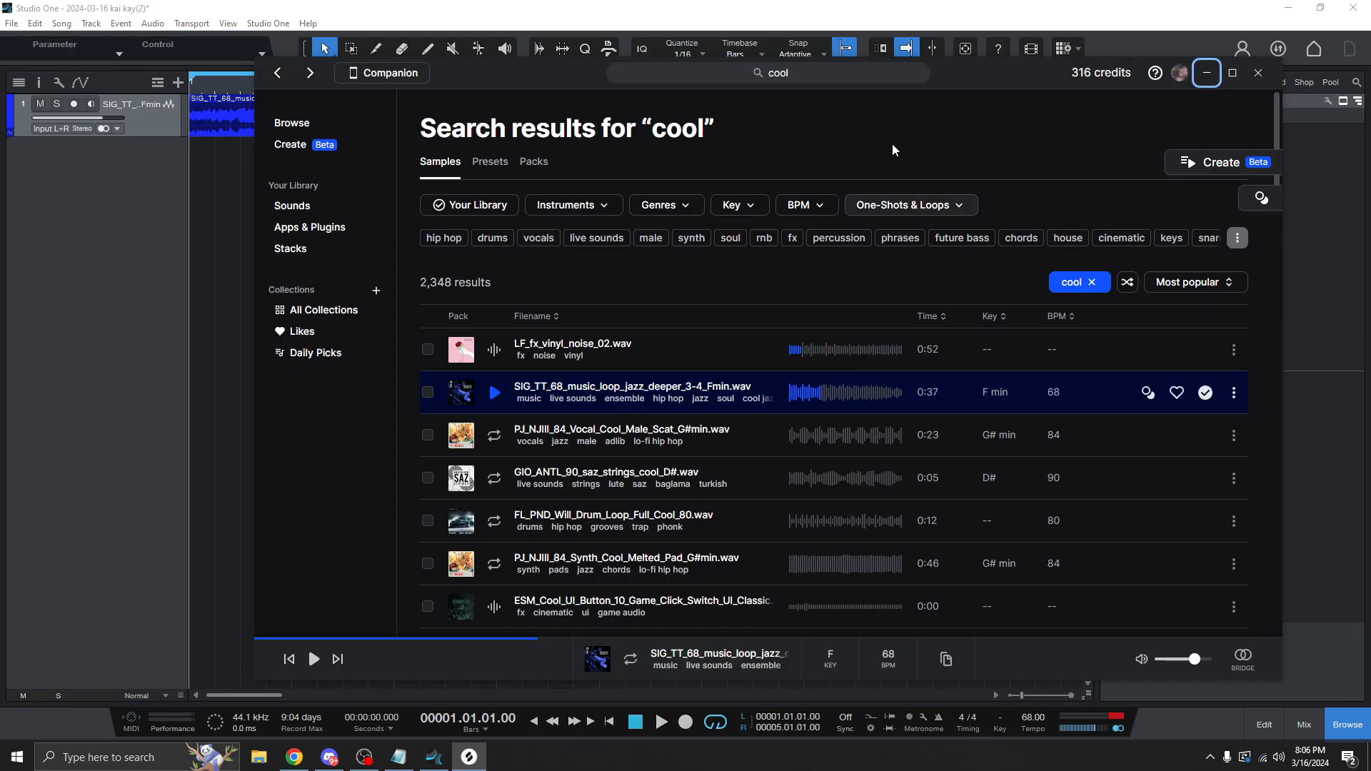
Shuffle the "cool" search results in Splice into random order and preview several of the listed samples.
{"action": "left_click_drag", "start_coordinate": [945, 83], "coordinate": [879, 83]}
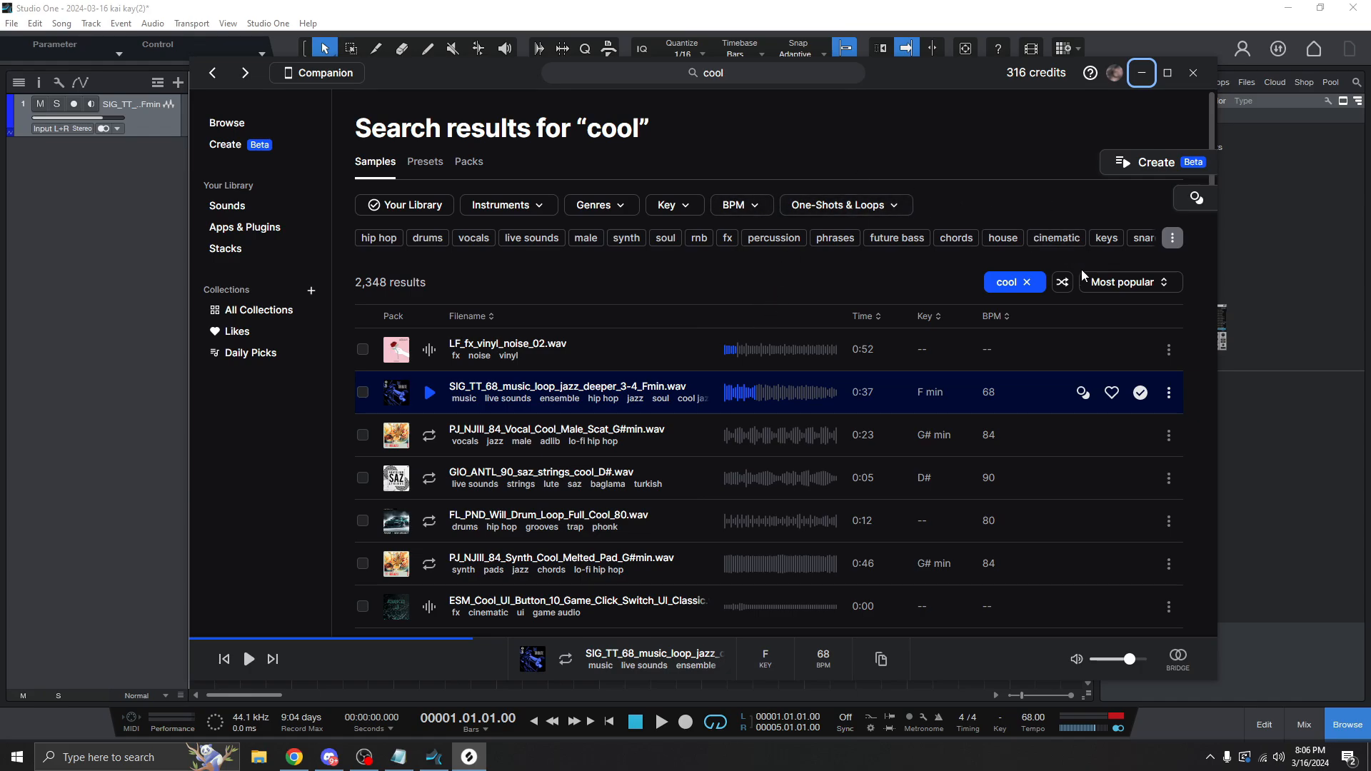
{"action": "left_click", "coordinate": [1063, 283]}
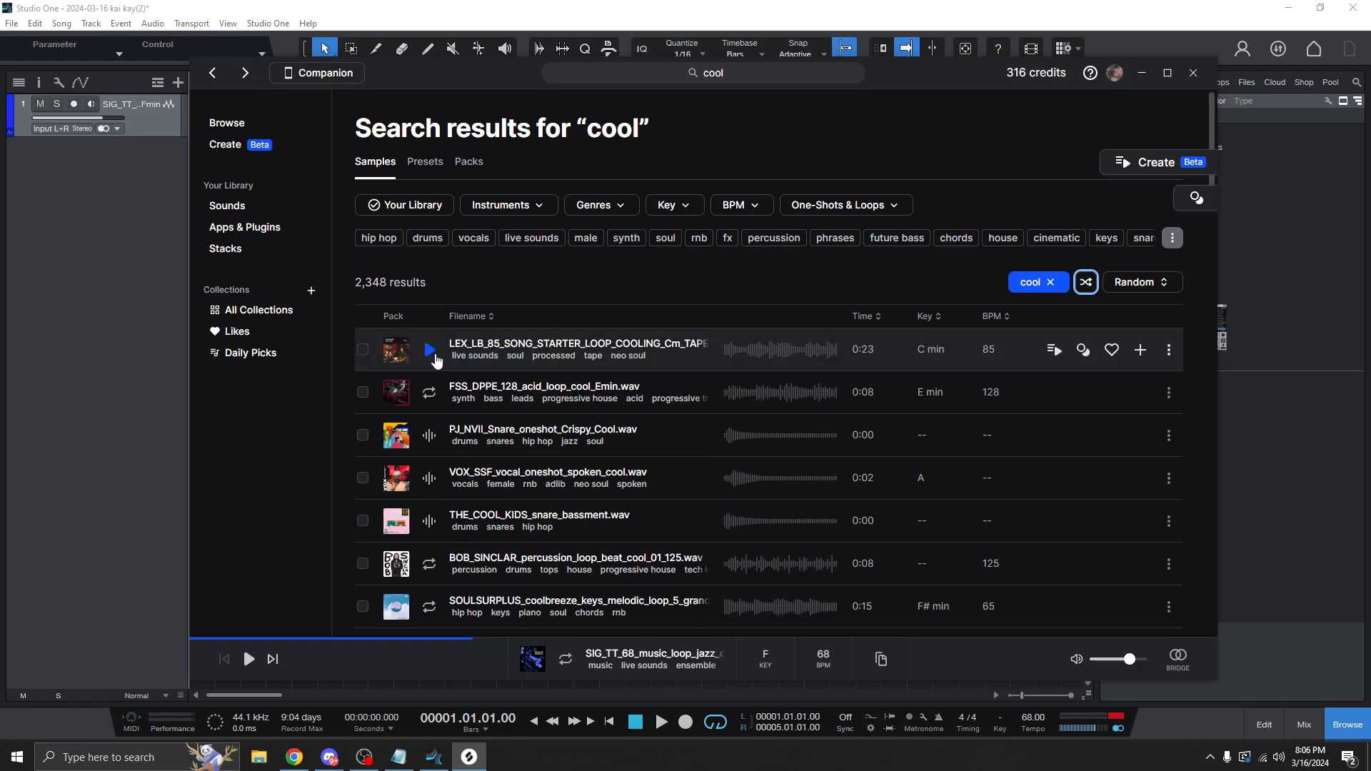
{"action": "left_click", "coordinate": [428, 353]}
{"action": "scroll", "coordinate": [428, 360], "scroll_direction": "down", "scroll_amount": 5}
{"action": "left_click", "coordinate": [429, 237]}
{"action": "left_click", "coordinate": [429, 279]}
{"action": "left_click", "coordinate": [429, 322]}
{"action": "left_click", "coordinate": [429, 367]}
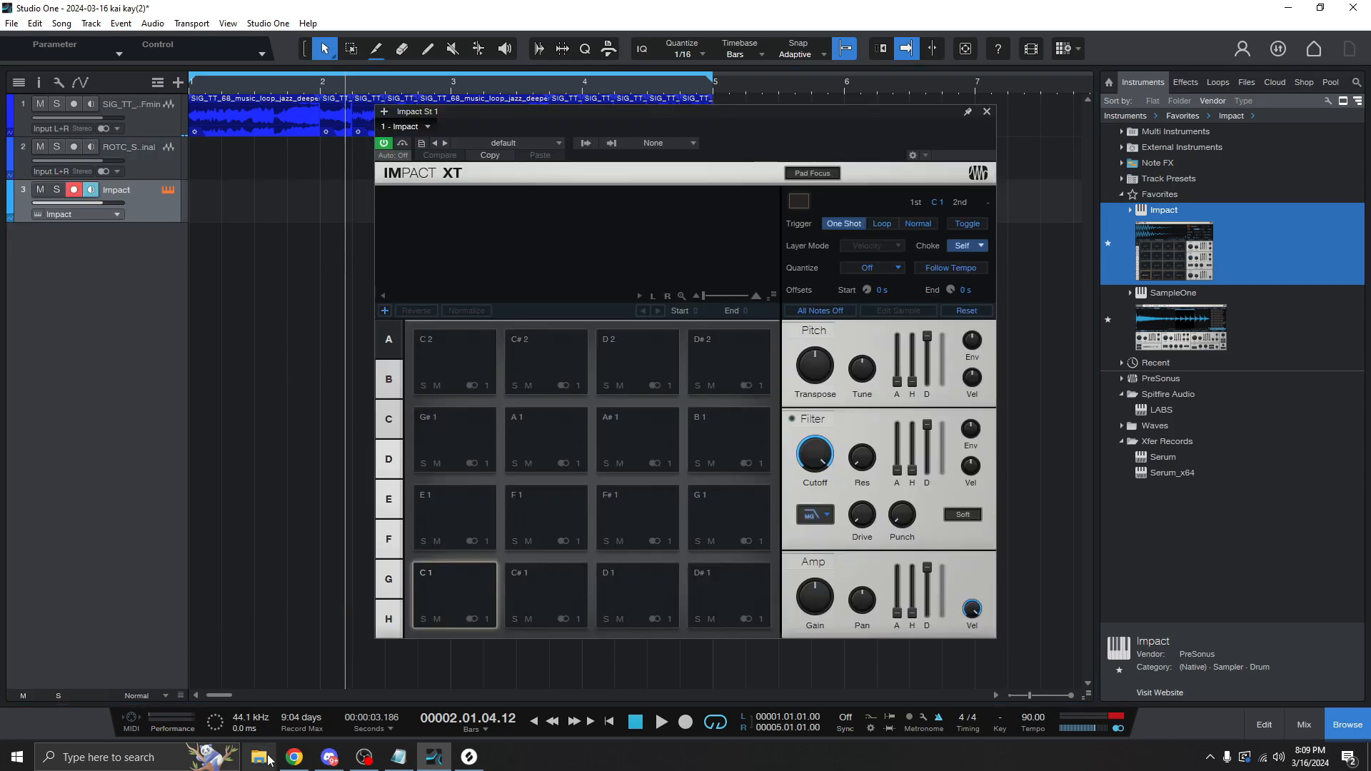
Switch to the owned sounds in Splice and preview samples for the drum kit.
{"action": "left_click", "coordinate": [475, 763]}
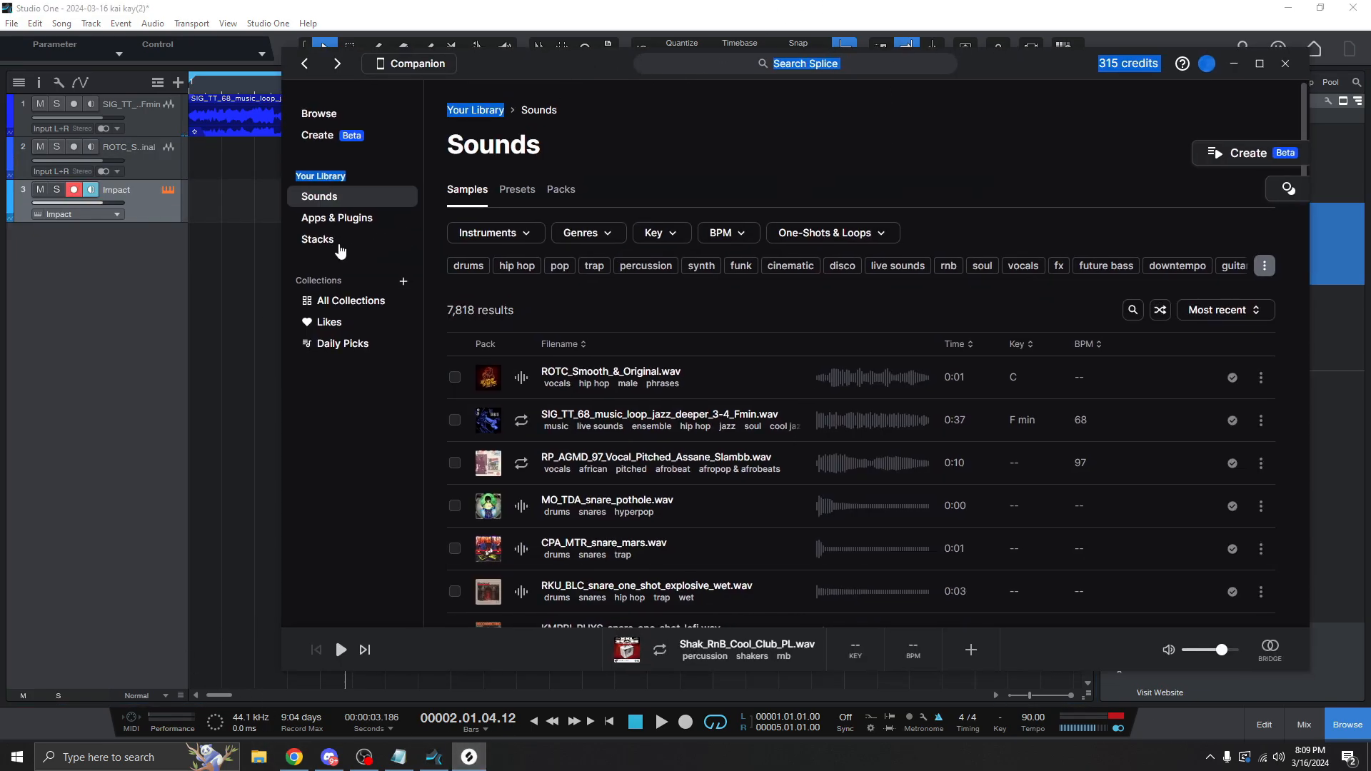
{"action": "left_click", "coordinate": [354, 170]}
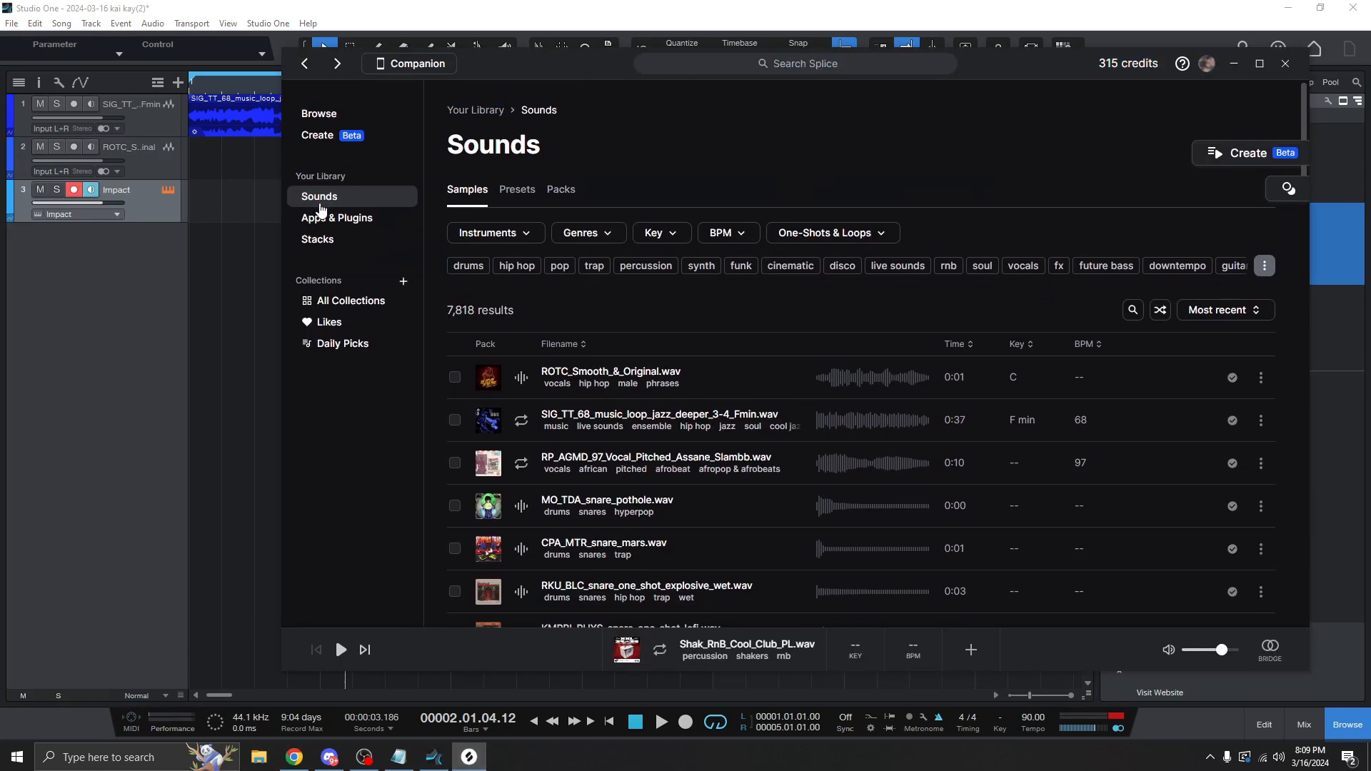
{"action": "scroll", "coordinate": [754, 117], "scroll_direction": "down", "scroll_amount": 3}
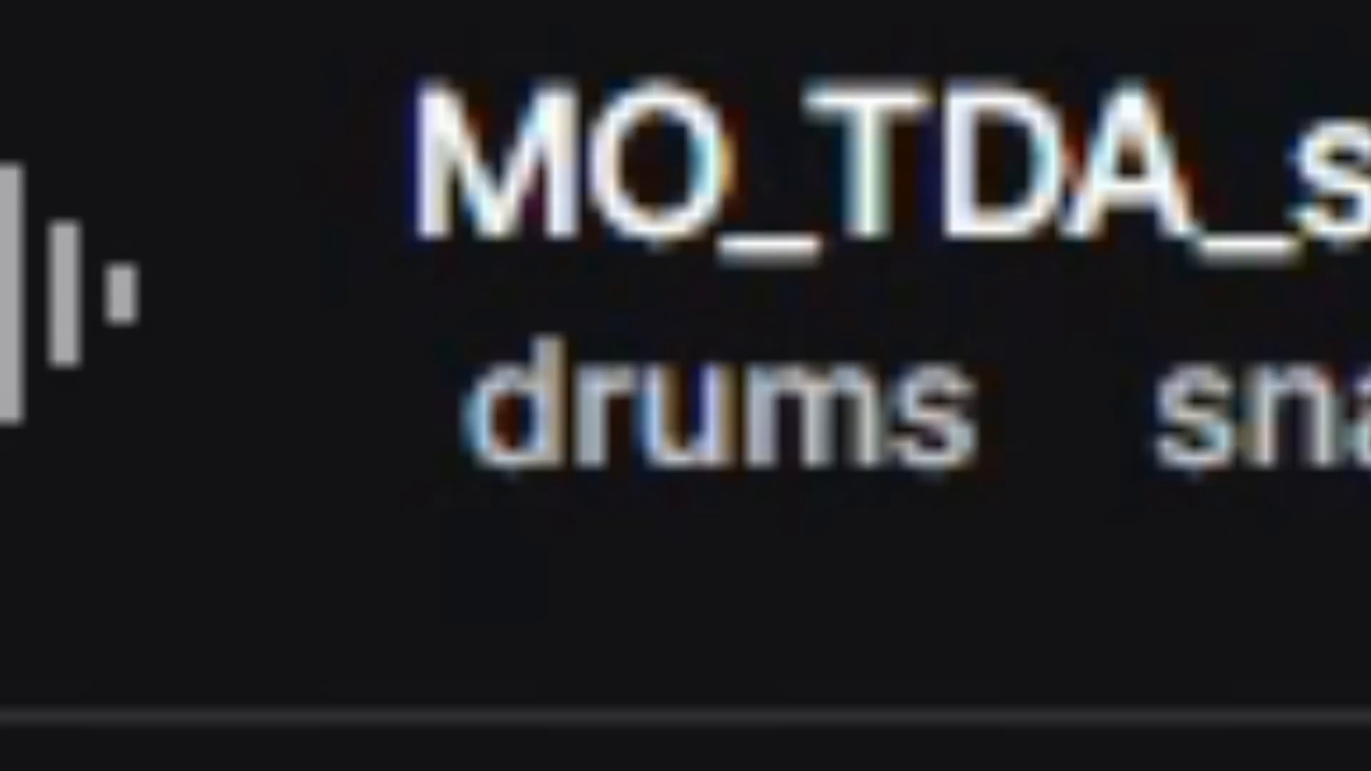
{"action": "left_click", "coordinate": [521, 420]}
{"action": "left_click", "coordinate": [521, 377]}
{"action": "left_click", "coordinate": [508, 289]}
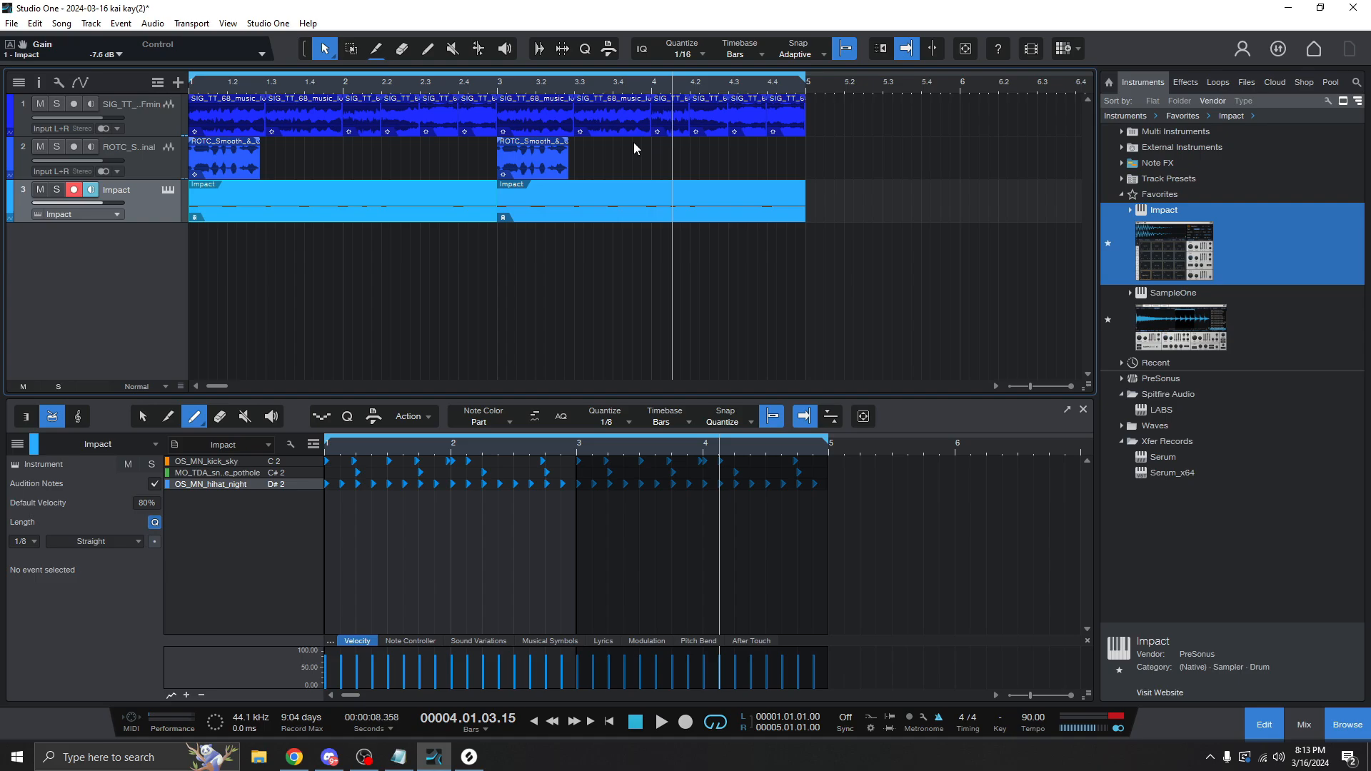
Solo the Impact drum track and play the arrangement from the start.
{"action": "key", "text": "s"}
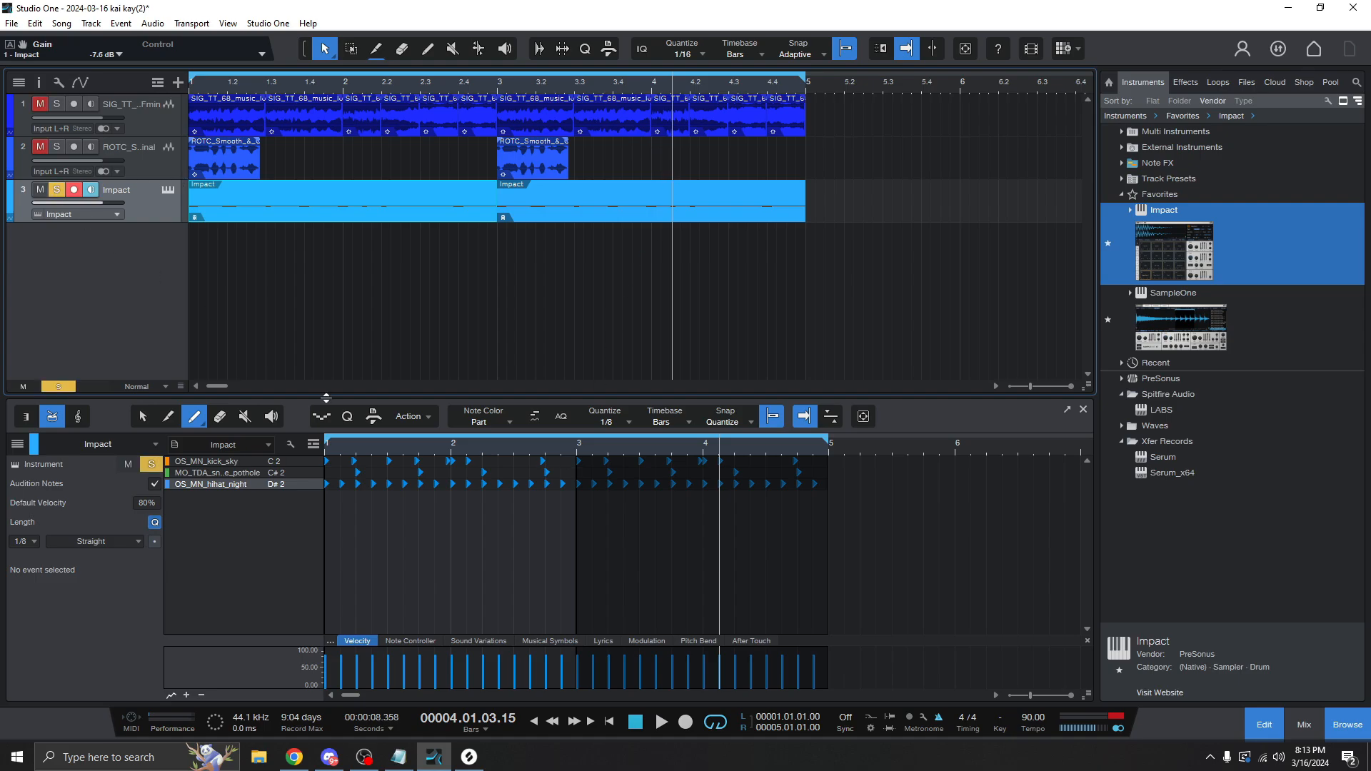
{"action": "left_click", "coordinate": [538, 720]}
{"action": "scroll", "coordinate": [246, 173], "scroll_direction": "up", "scroll_amount": 4}
{"action": "left_click", "coordinate": [350, 695]}
{"action": "key", "text": "space"}
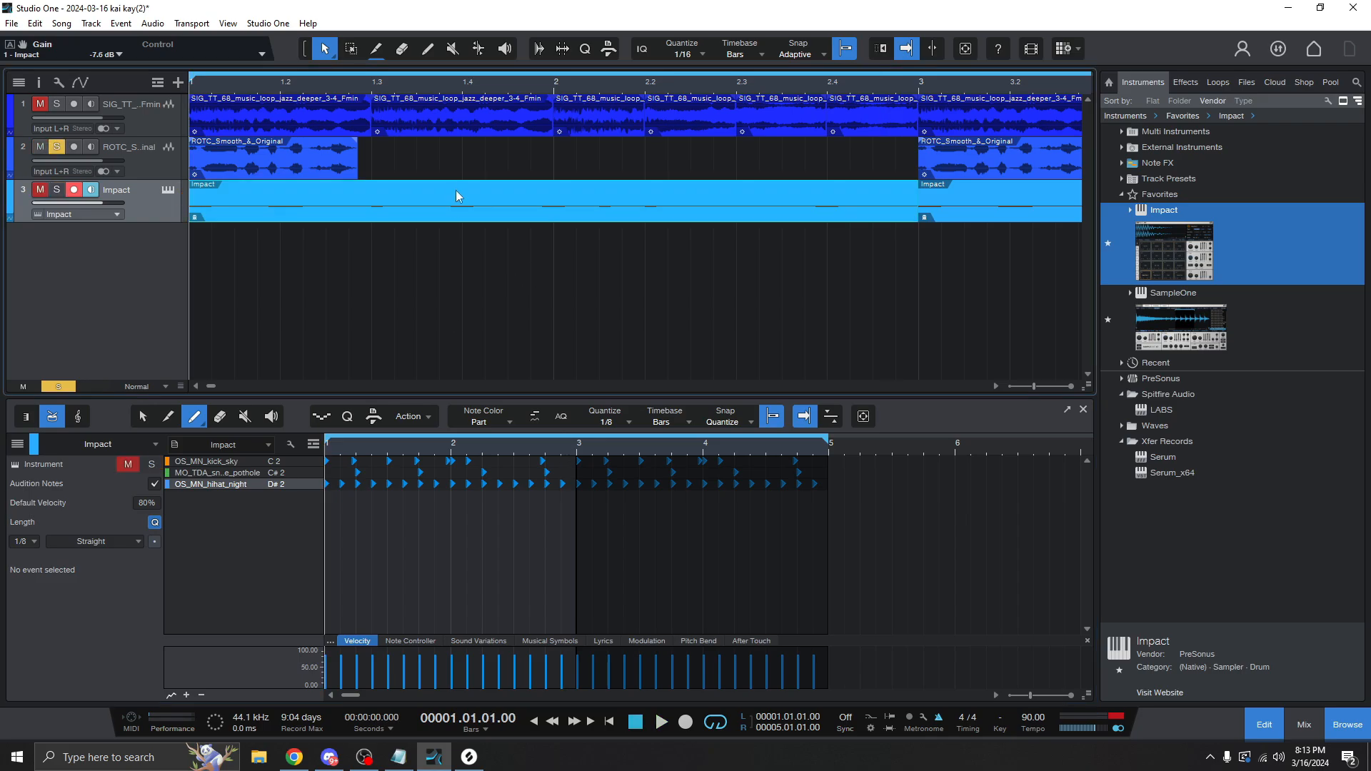
{"action": "key", "text": "space"}
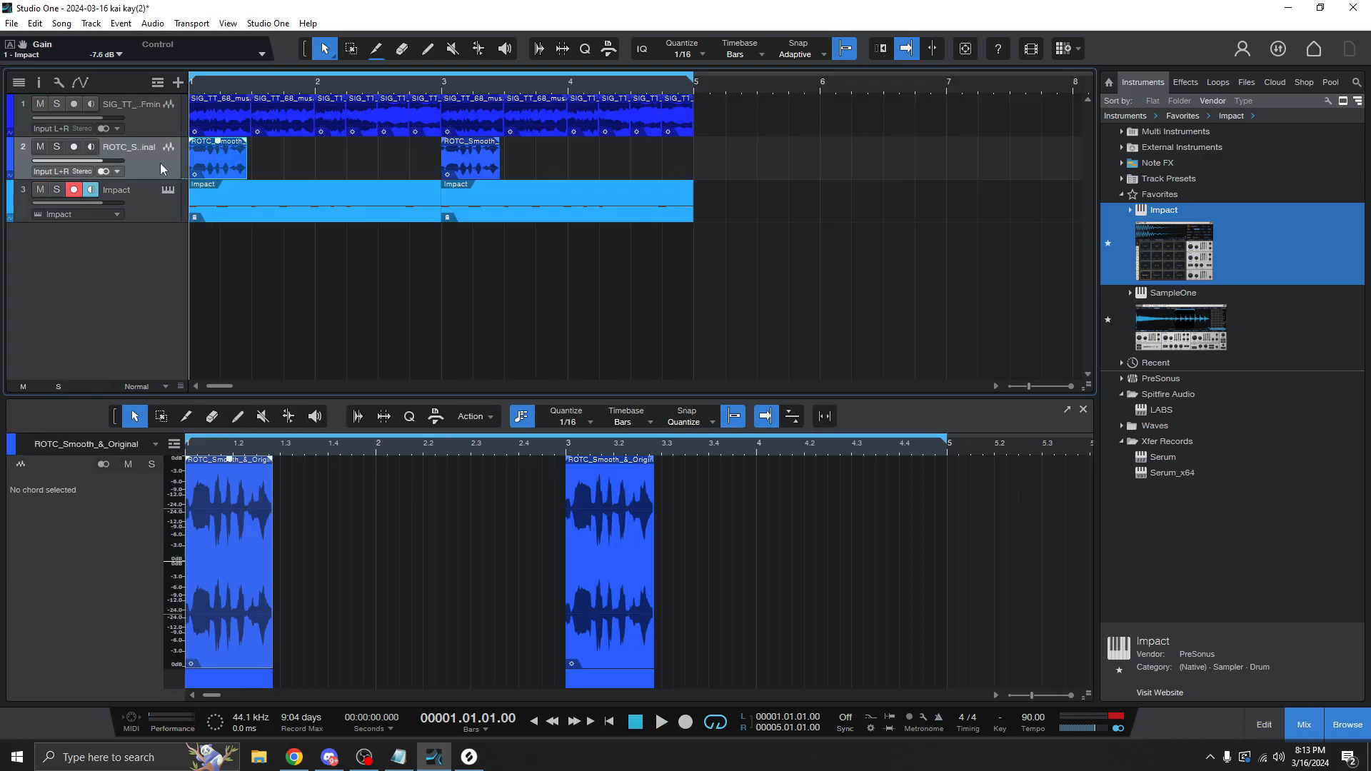
Show the mixer, disarm recording on the Impact track and insert REQ 6 Stereo on the ROTC_Smooth_&_Original channel.
{"action": "key", "text": "F3"}
{"action": "left_click", "coordinate": [73, 190]}
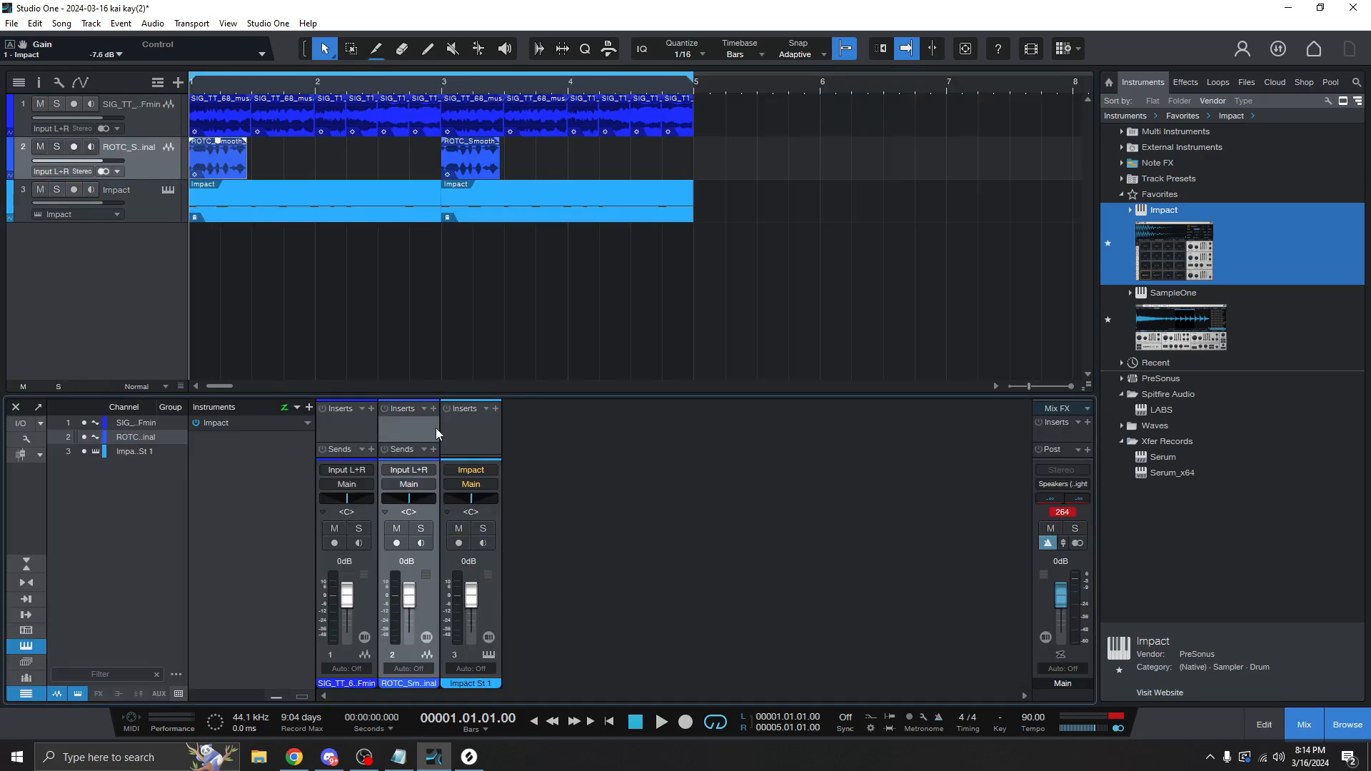
{"action": "left_click", "coordinate": [433, 409]}
{"action": "type", "text": "eq"}
{"action": "scroll", "coordinate": [534, 582], "scroll_direction": "down", "scroll_amount": 2}
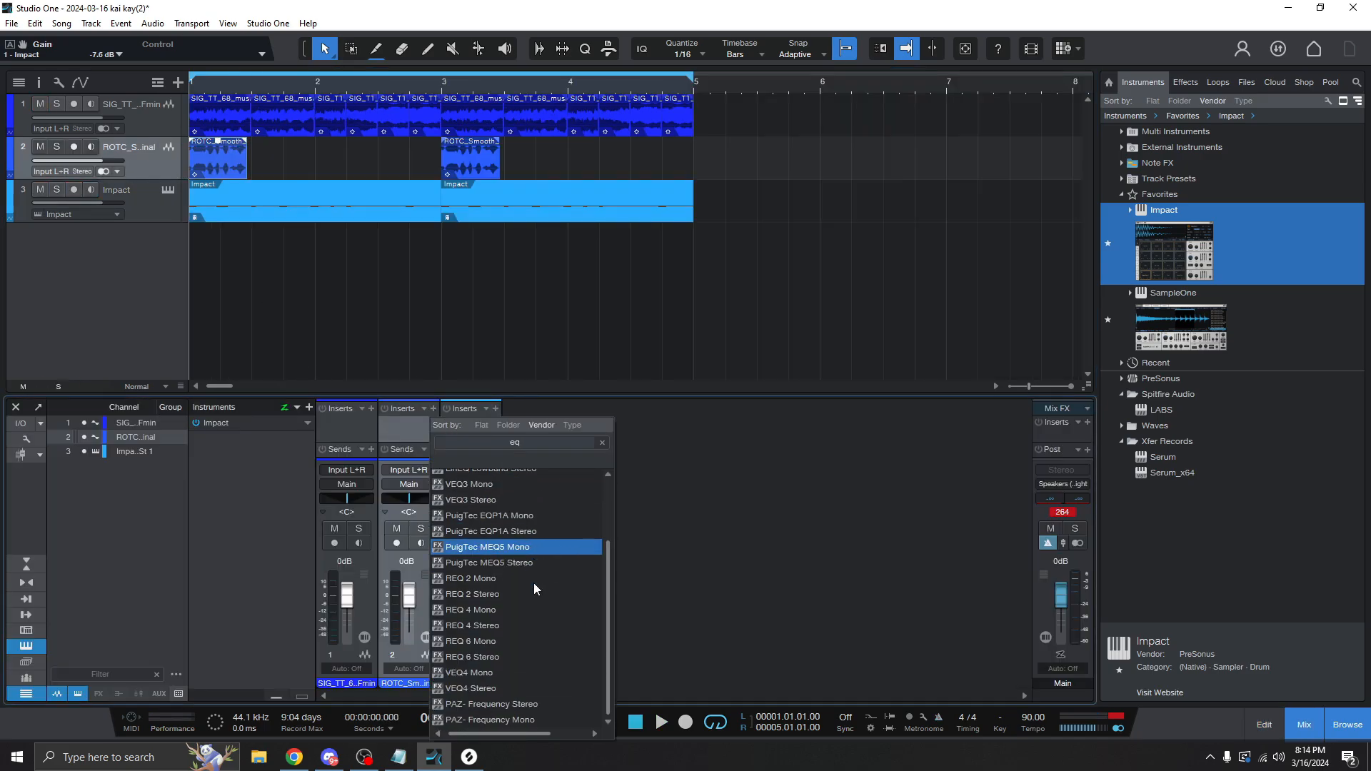
{"action": "left_click_drag", "start_coordinate": [513, 655], "coordinate": [824, 410]}
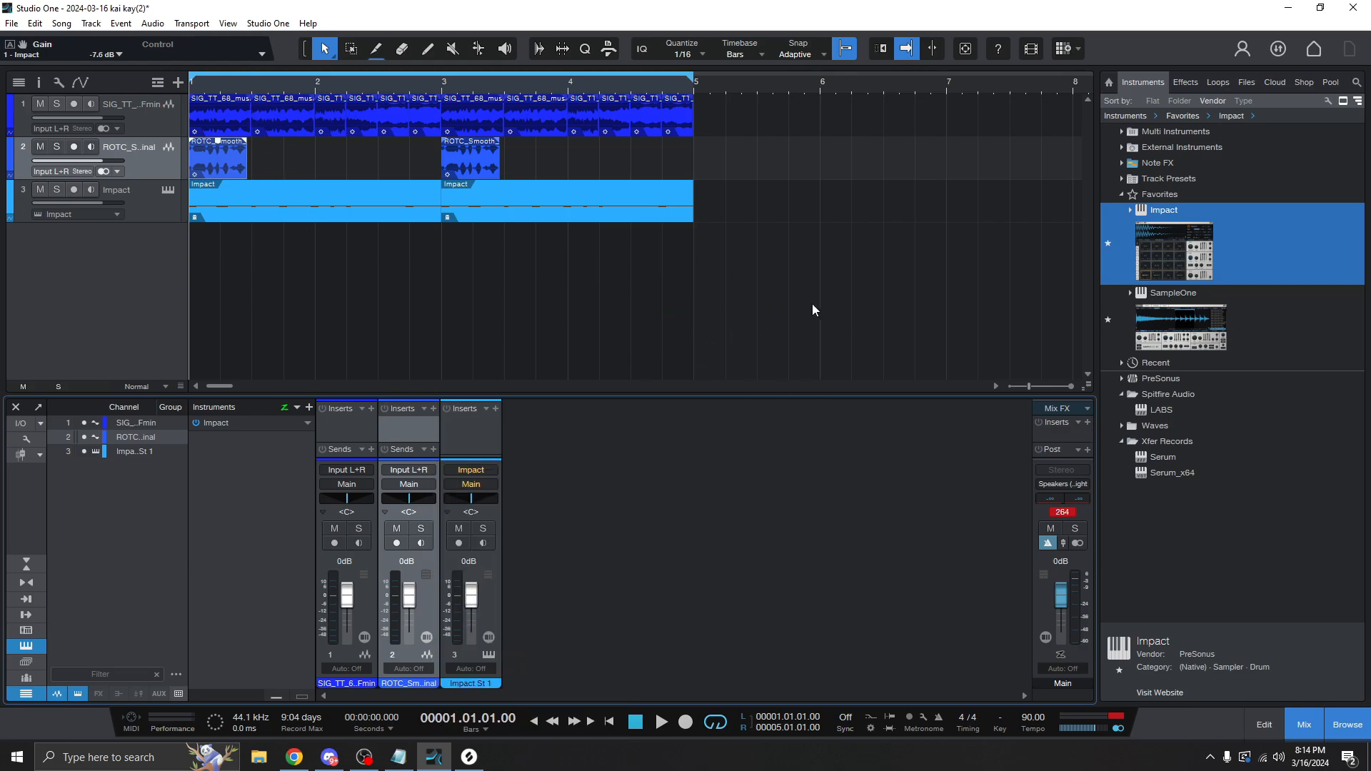
Solo the vocal track and shape its low cut with REQ band 1 at about 947 Hz and -12.4 gain.
{"action": "left_click_drag", "start_coordinate": [554, 374], "coordinate": [663, 422]}
{"action": "left_click", "coordinate": [533, 725]}
{"action": "key", "text": "space"}
{"action": "key", "text": "space"}
{"action": "left_click", "coordinate": [56, 148]}
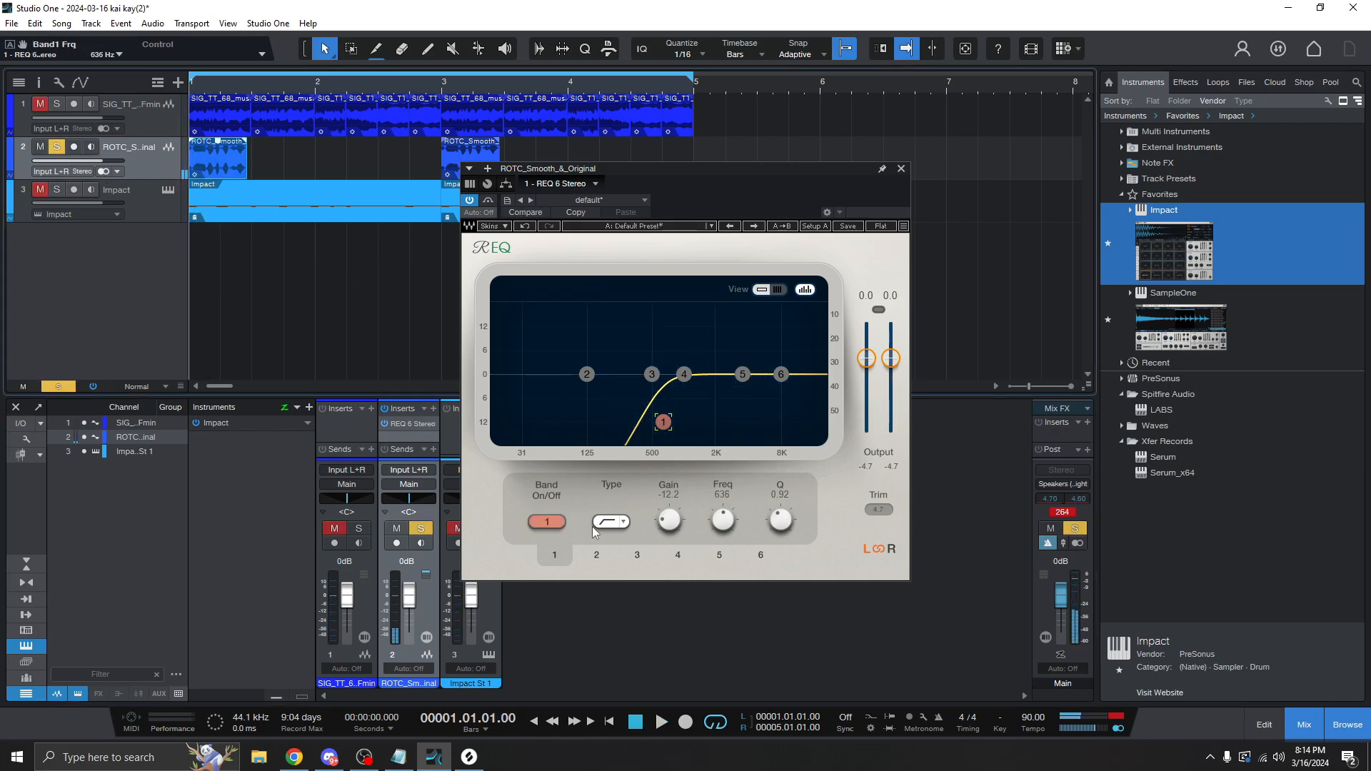
{"action": "left_click_drag", "start_coordinate": [672, 427], "coordinate": [682, 426]}
{"action": "key", "text": "space"}
{"action": "key", "text": "space"}
Cut the vocal's highs with REQ band 6 at about 1065 Hz and -18.0 gain while playing, and return to the start.
{"action": "left_click", "coordinate": [781, 375]}
{"action": "left_click_drag", "start_coordinate": [781, 374], "coordinate": [682, 424]}
{"action": "key", "text": "space"}
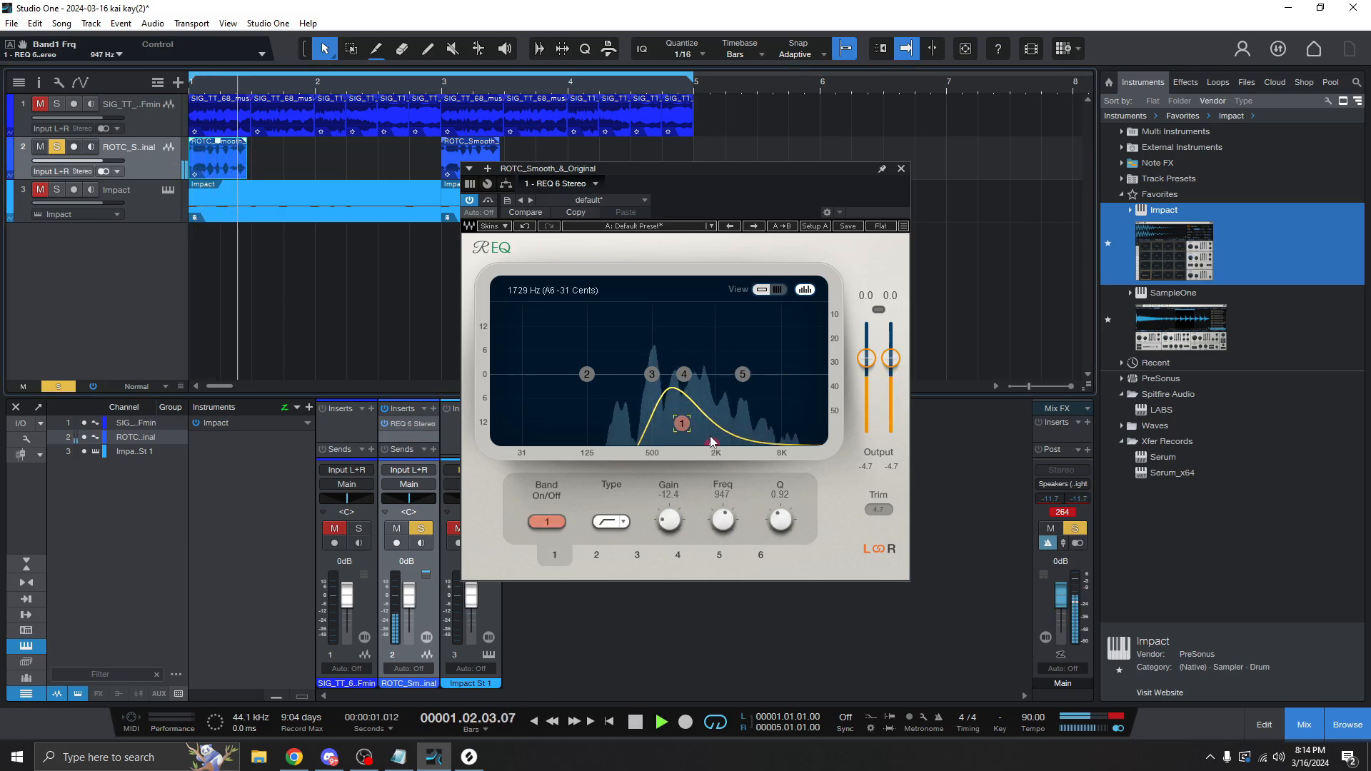
{"action": "left_click_drag", "start_coordinate": [712, 444], "coordinate": [687, 443]}
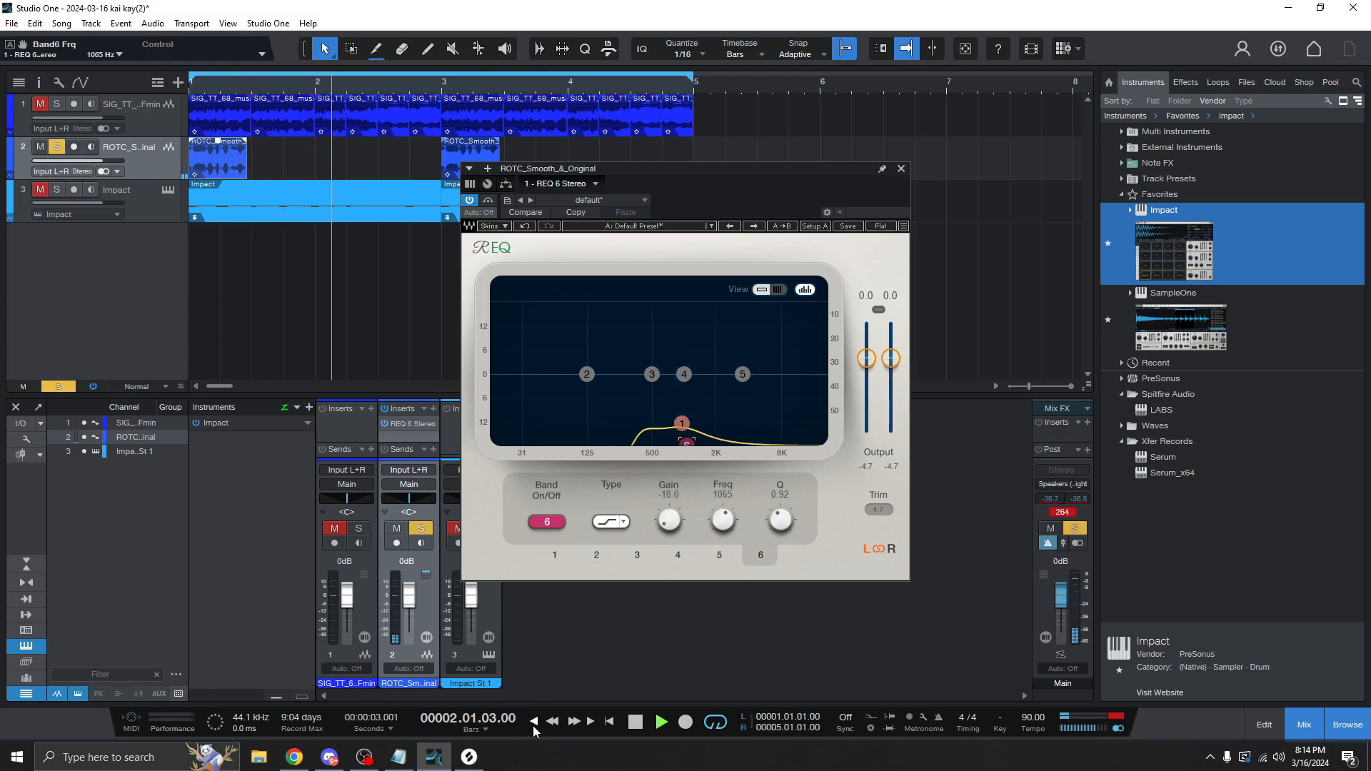
{"action": "left_click", "coordinate": [534, 722]}
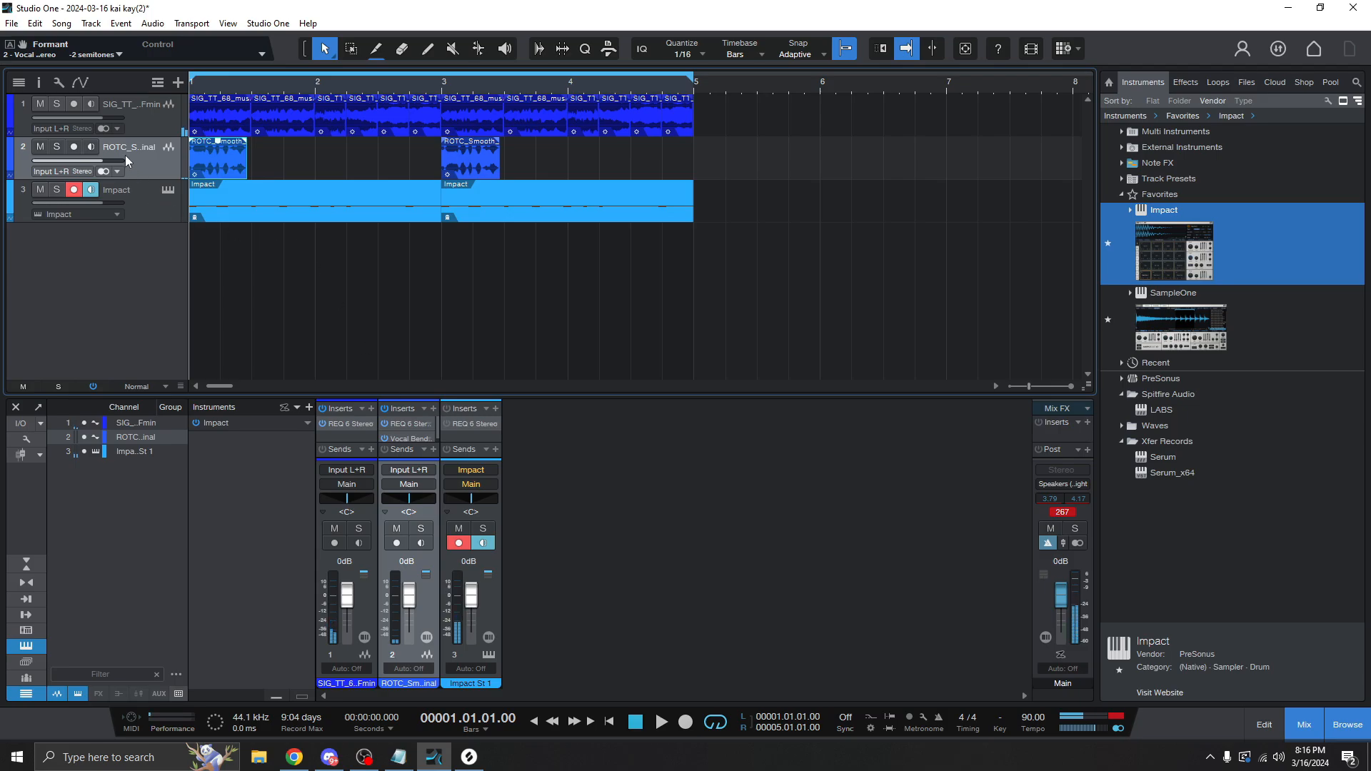
Solo the ROTC_Smooth_&_Original vocal track and play its first clip.
{"action": "left_click", "coordinate": [53, 147]}
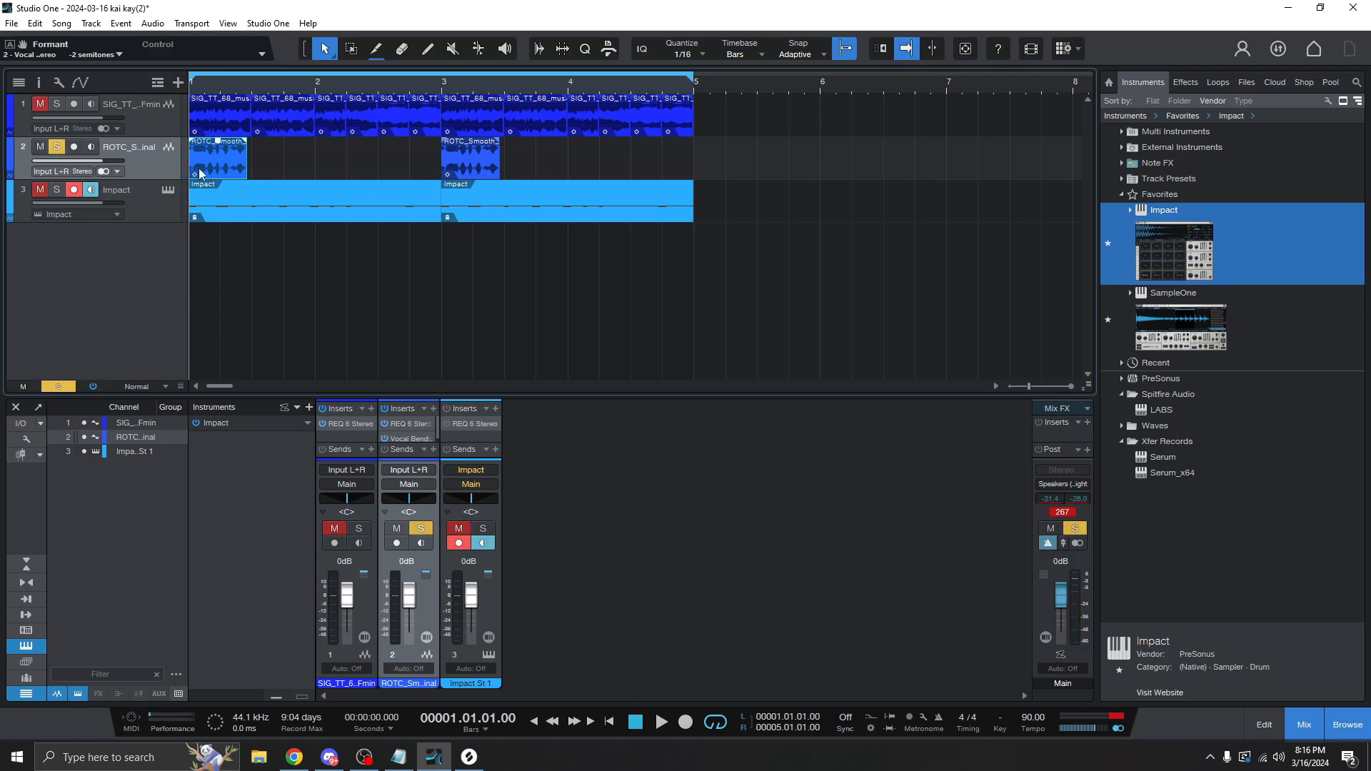
{"action": "scroll", "coordinate": [257, 161], "scroll_direction": "up", "scroll_amount": 1}
{"action": "key", "text": "space"}
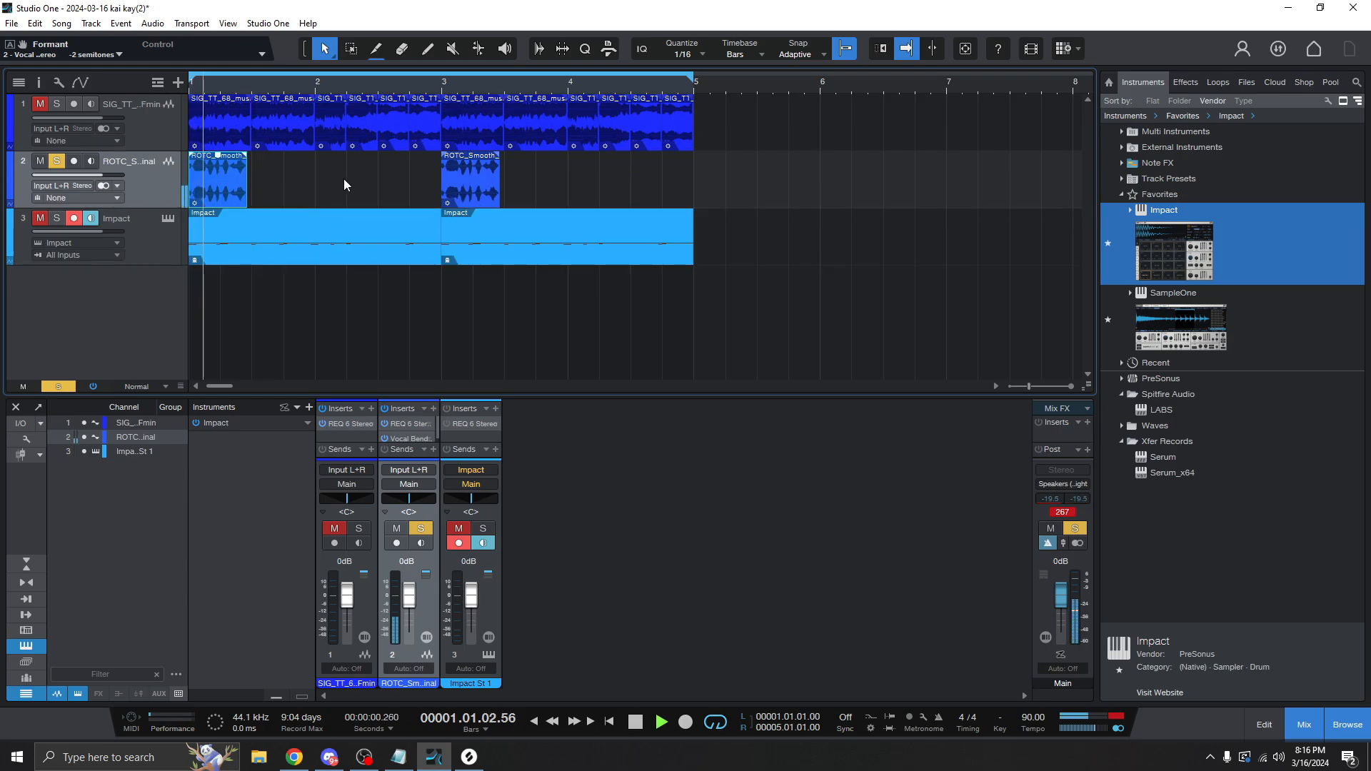
{"action": "key", "text": "space"}
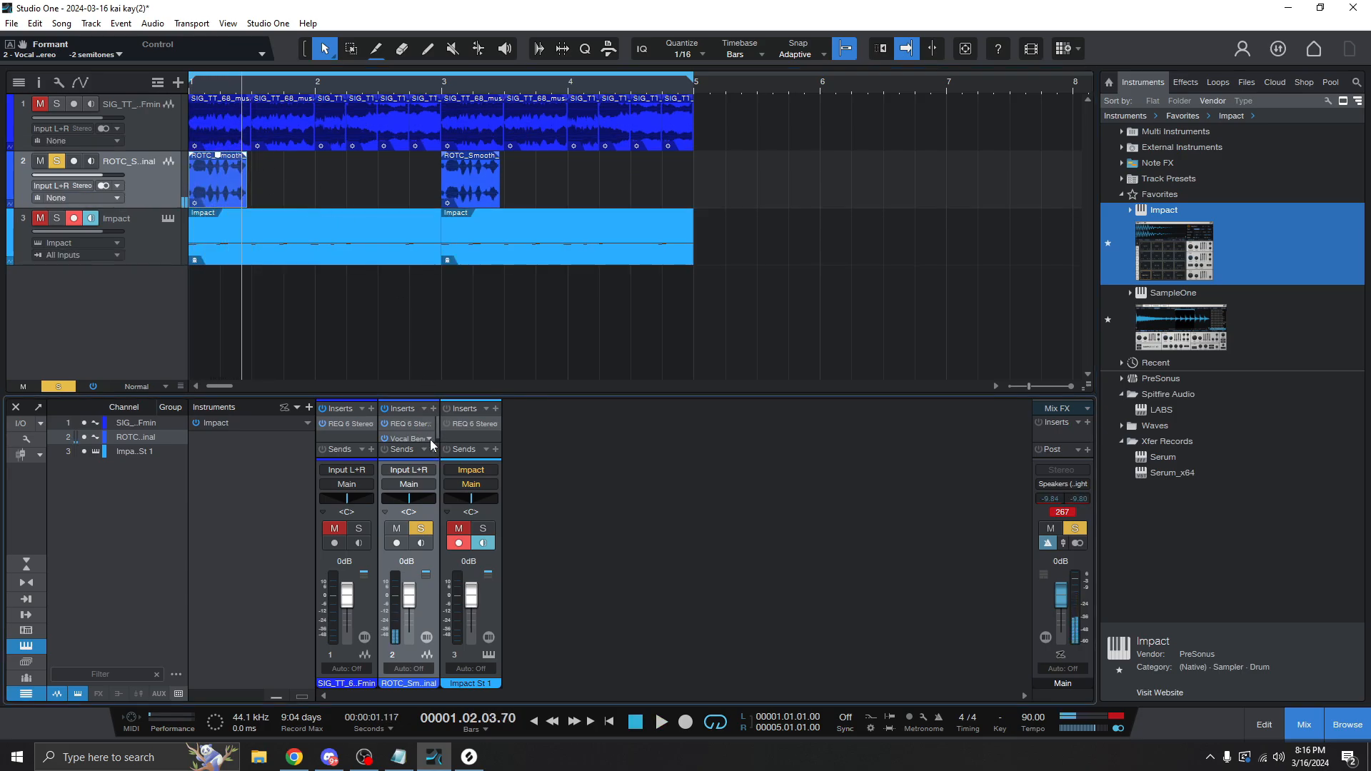
Open Vocal Bender on the soloed vocal and compare playback with the effect bypassed and active.
{"action": "left_click", "coordinate": [428, 439]}
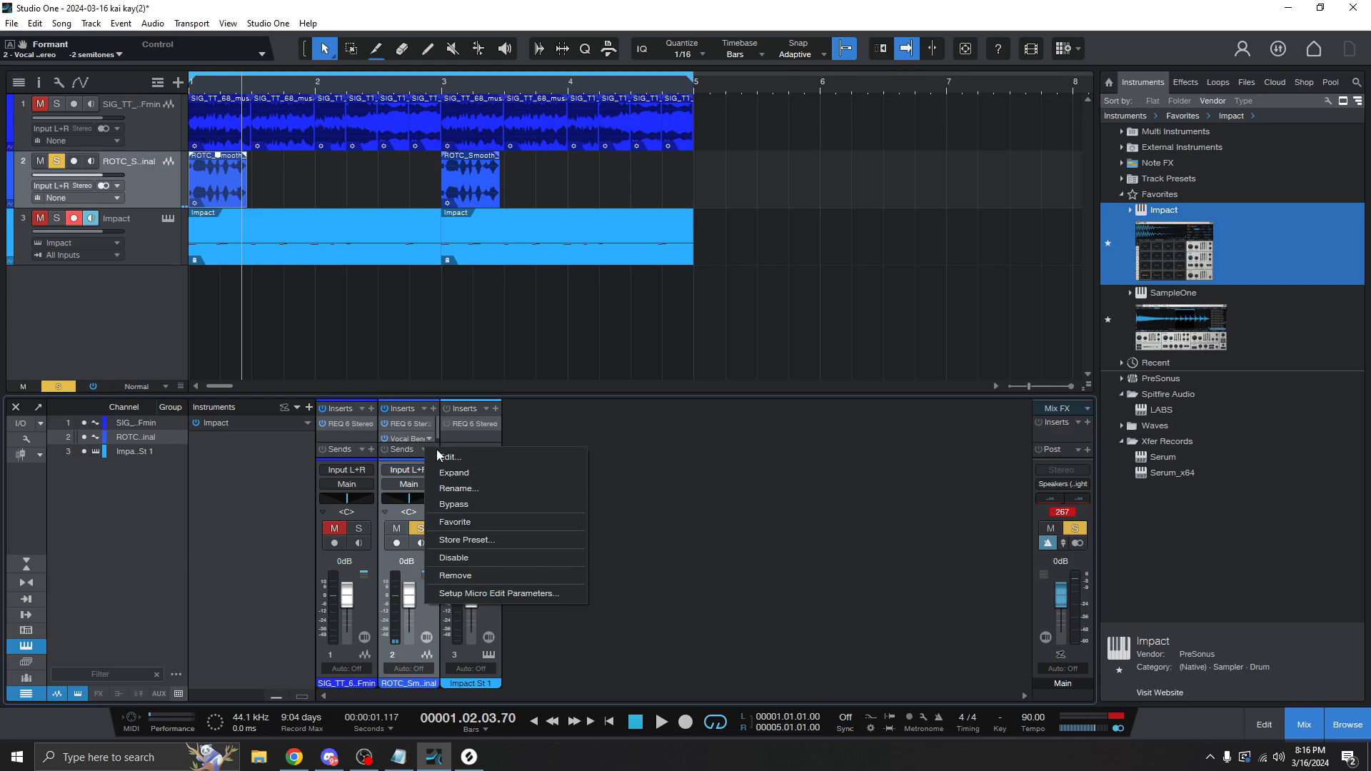
{"action": "left_click", "coordinate": [440, 453]}
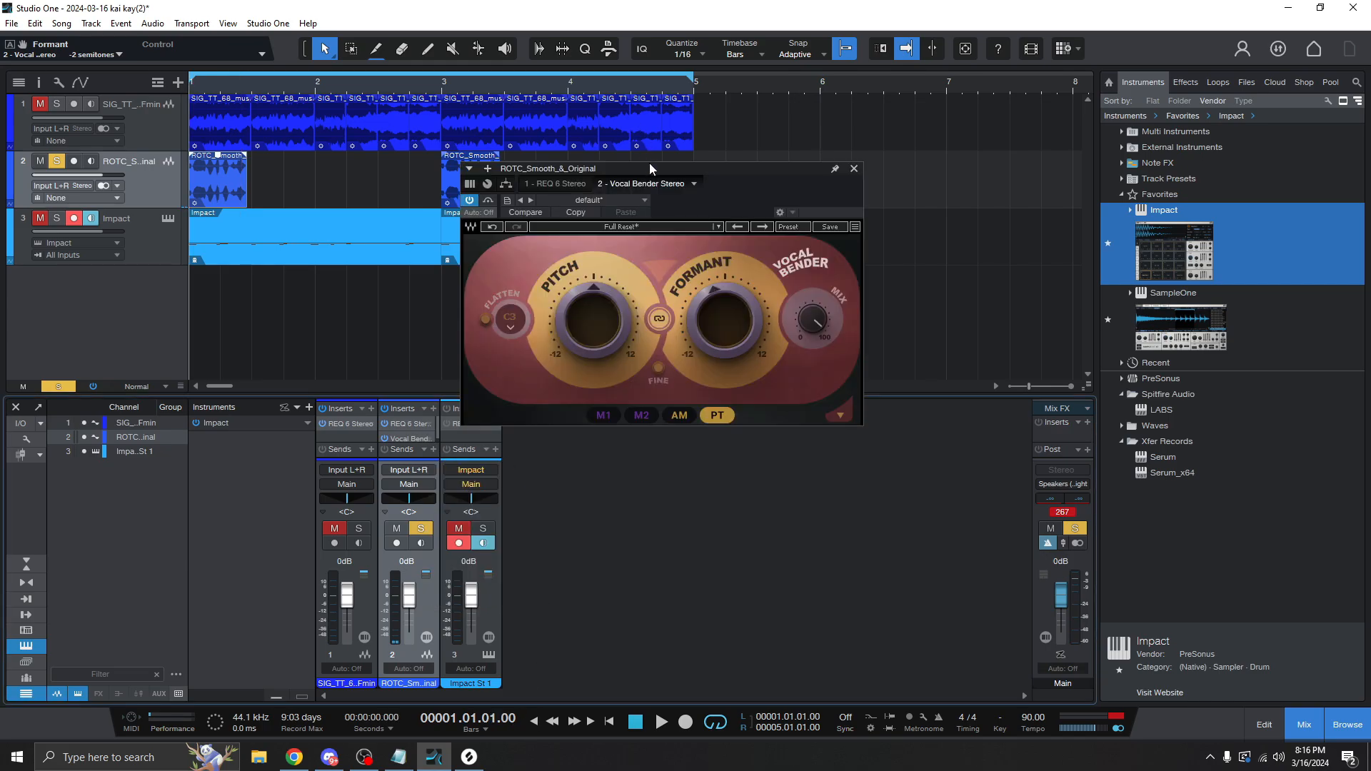
{"action": "left_click_drag", "start_coordinate": [649, 164], "coordinate": [744, 190]}
{"action": "key", "text": "space"}
{"action": "left_click", "coordinate": [535, 722]}
{"action": "key", "text": "space"}
{"action": "left_click", "coordinate": [565, 227]}
{"action": "key", "text": "space"}
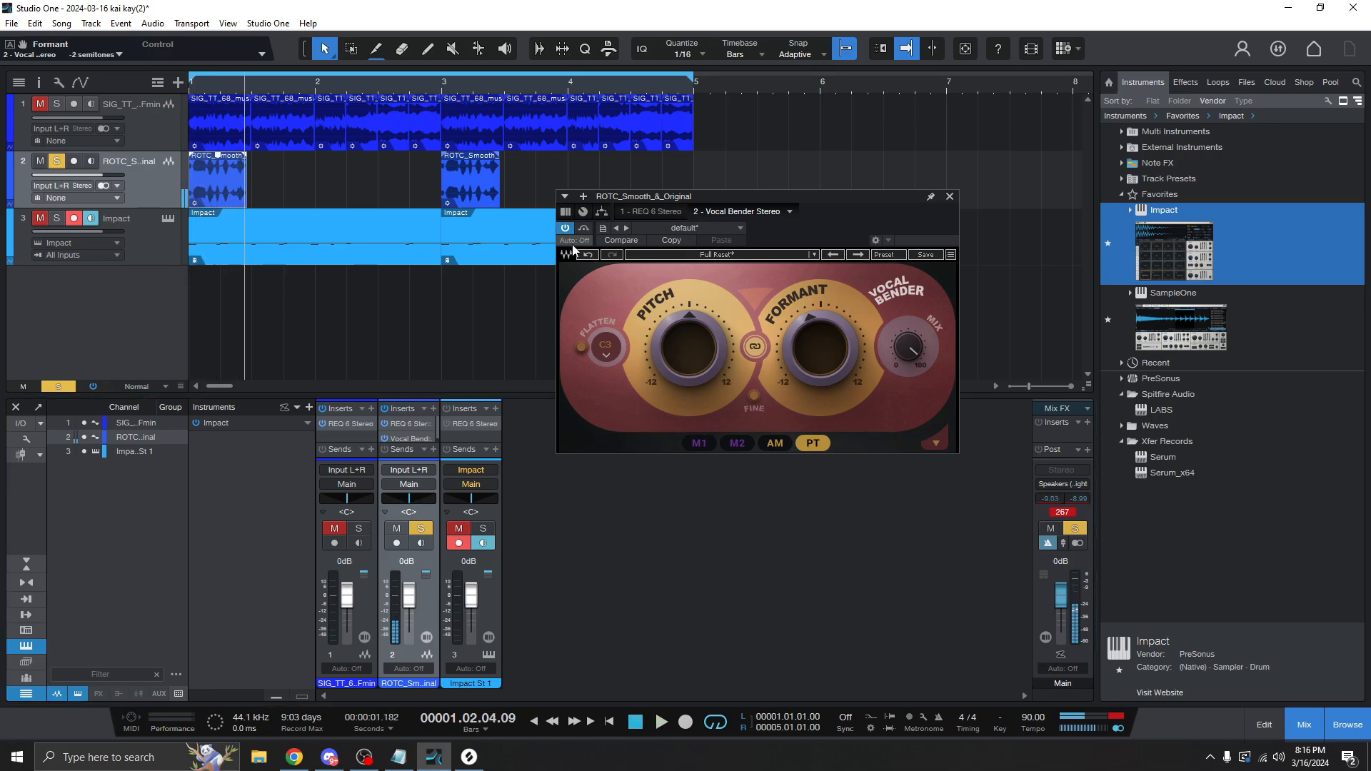
{"action": "key", "text": "space"}
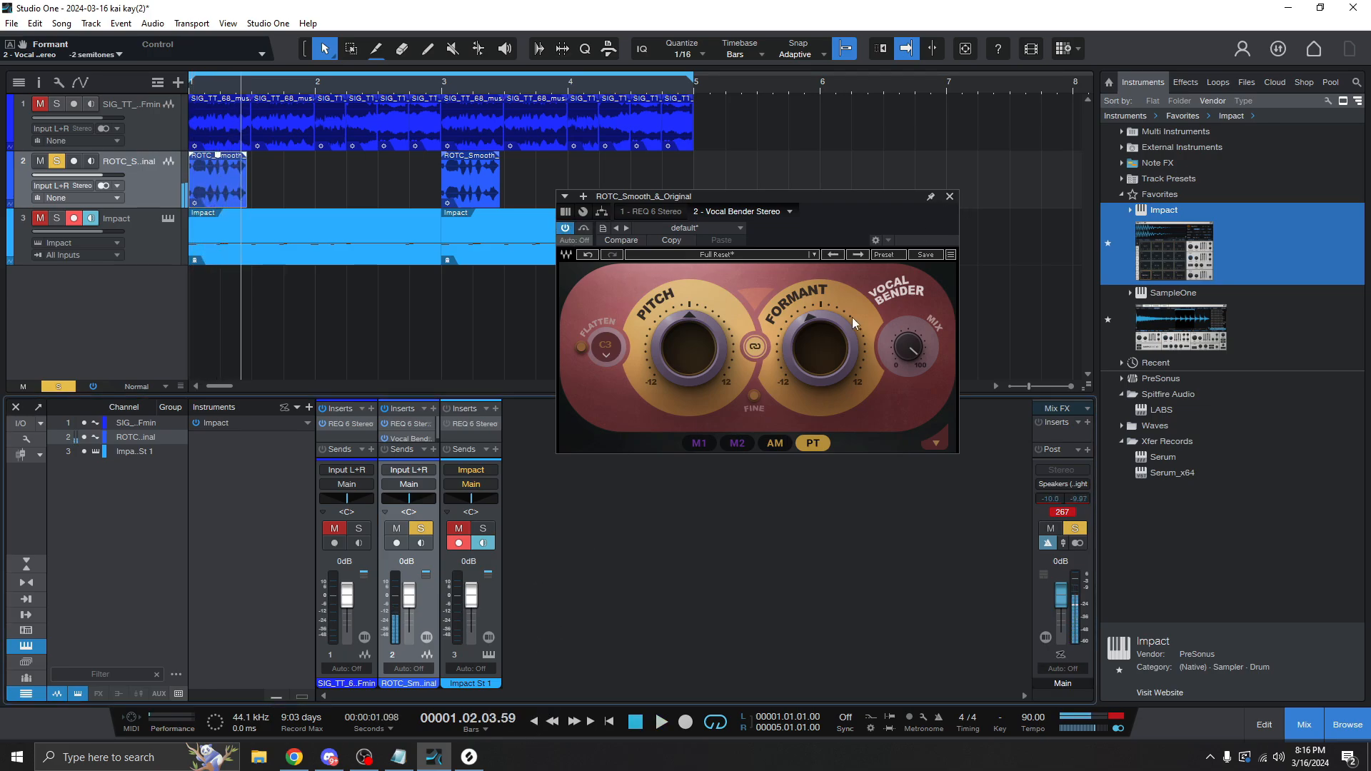
{"action": "key", "text": "space"}
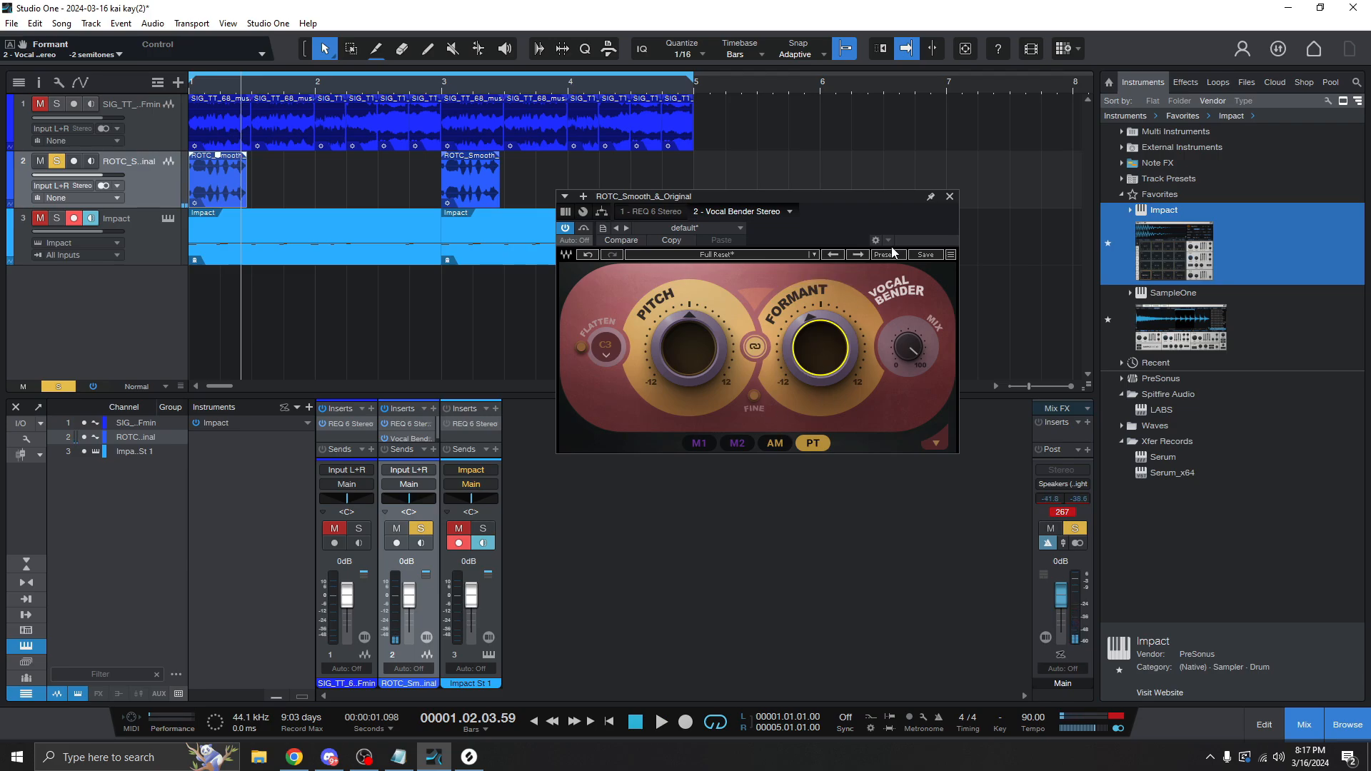
Close Vocal Bender, solo the jazz loop track, open its REQ 6 Stereo and play the loop to check the EQ.
{"action": "left_click", "coordinate": [950, 197]}
{"action": "key", "text": "Up"}
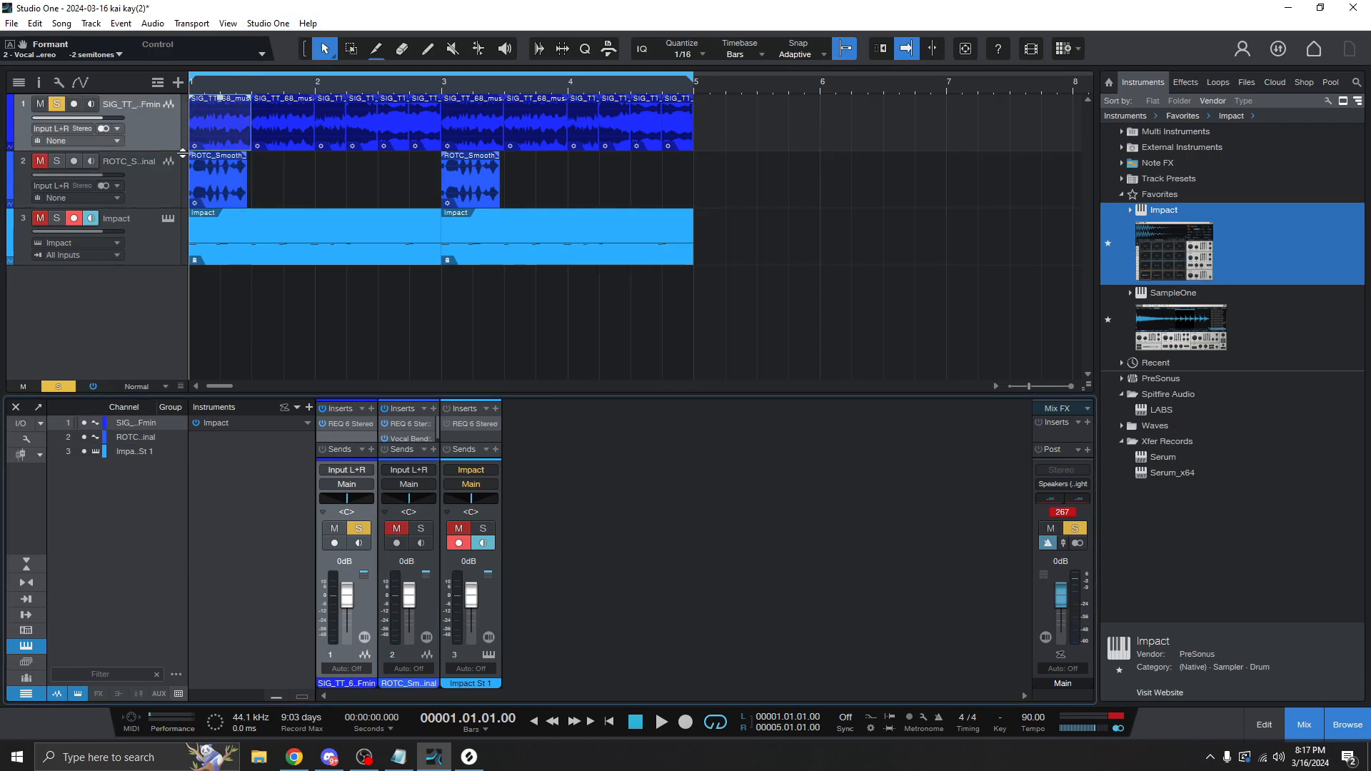
{"action": "left_click", "coordinate": [371, 424]}
{"action": "left_click", "coordinate": [380, 440]}
{"action": "left_click_drag", "start_coordinate": [742, 167], "coordinate": [814, 144]}
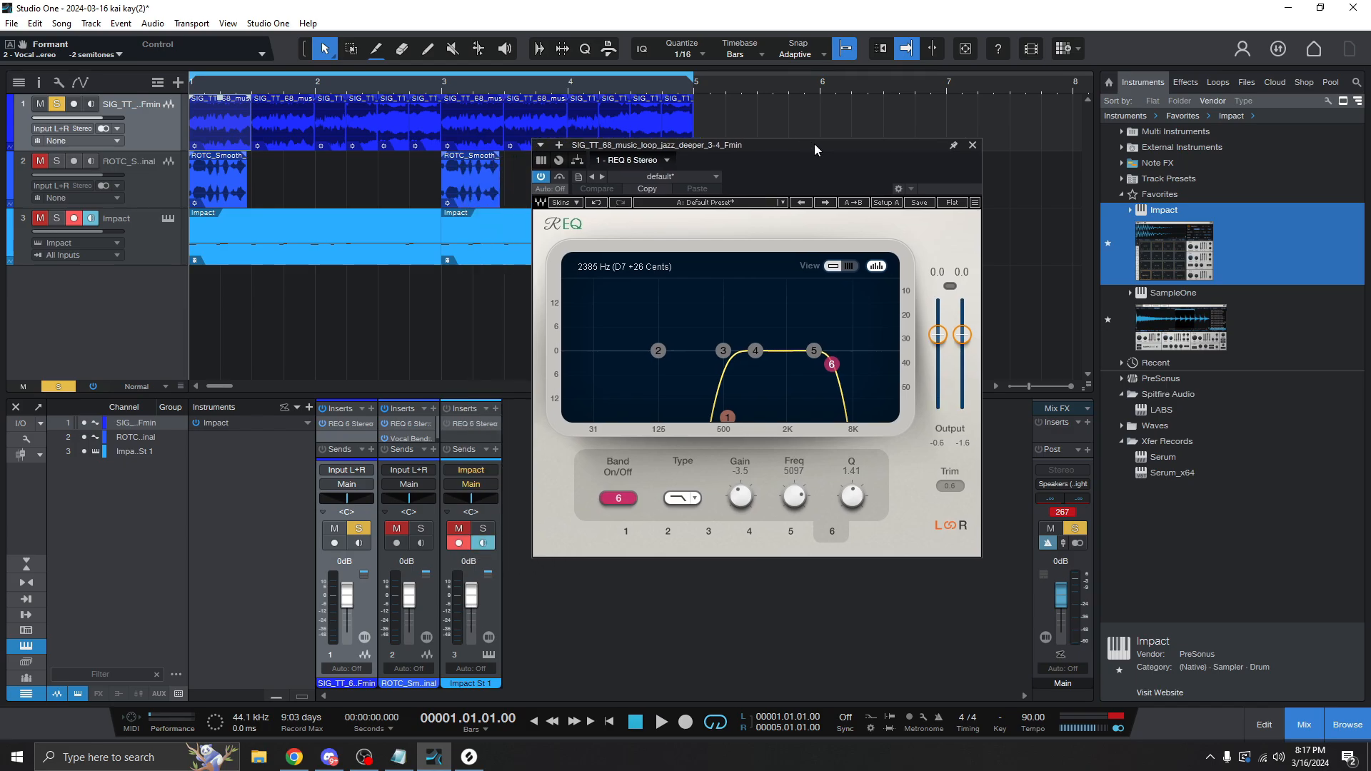
{"action": "key", "text": "space"}
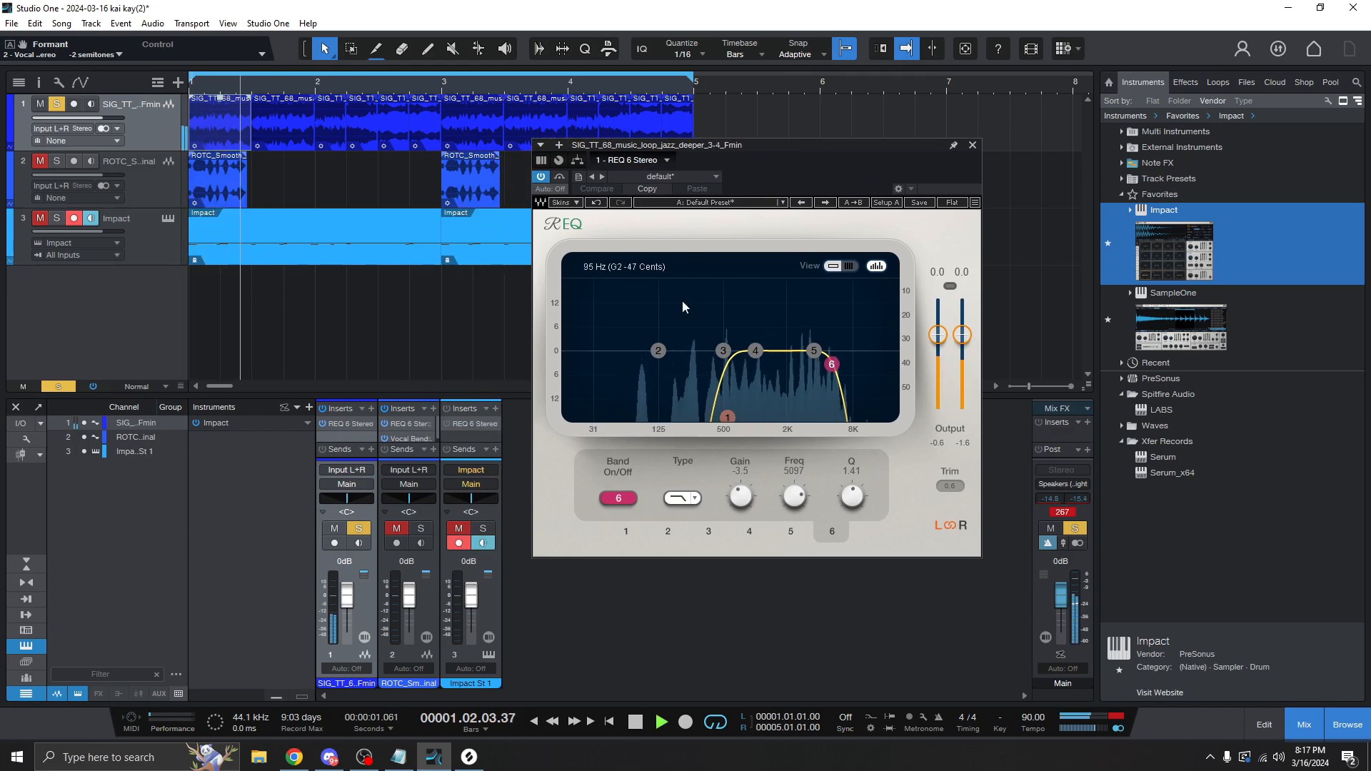
{"action": "key", "text": "space"}
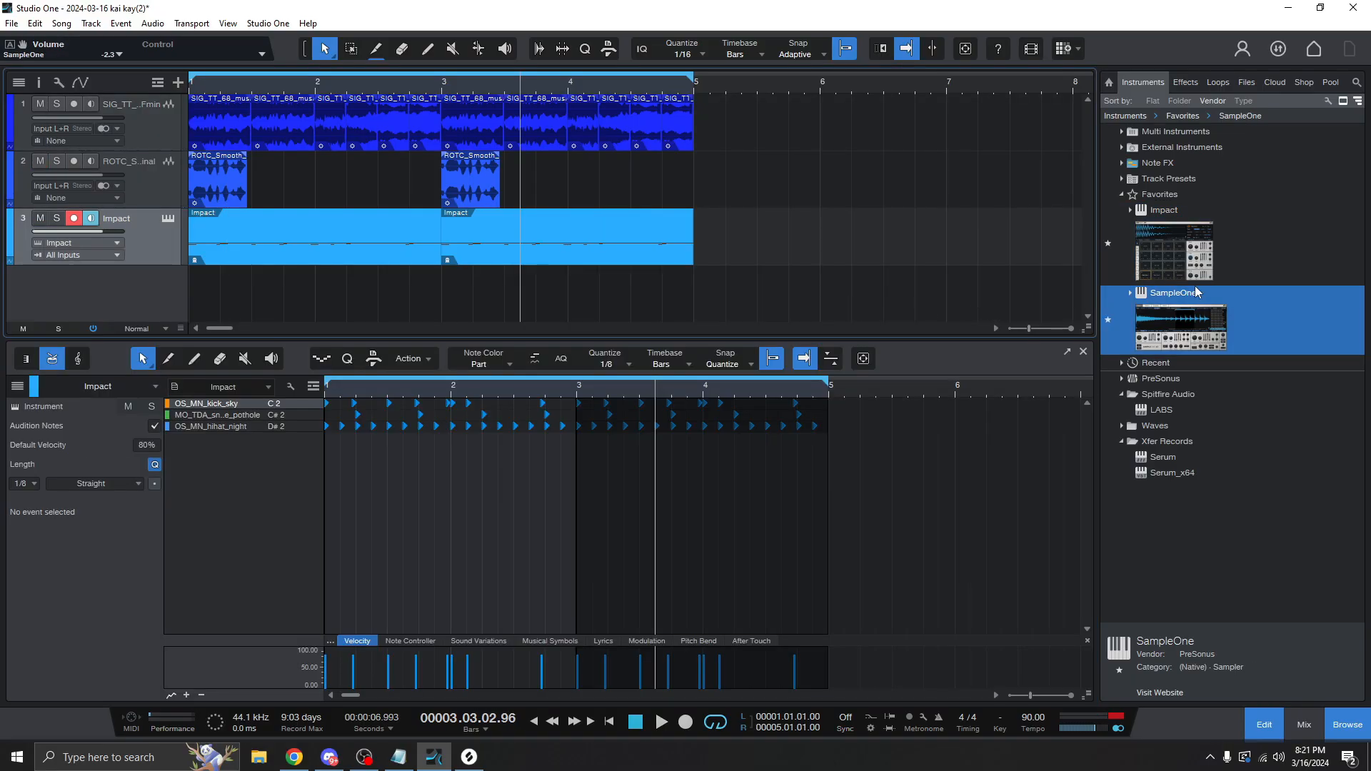
Add a SampleOne instrument track with the KMRBI_RHXS_808_one_shot_gravel_D# sample and audition it on the keyboard.
{"action": "left_click_drag", "start_coordinate": [1198, 292], "coordinate": [291, 288]}
{"action": "left_click_drag", "start_coordinate": [951, 114], "coordinate": [897, 90]}
{"action": "key", "text": "ctrl+z"}
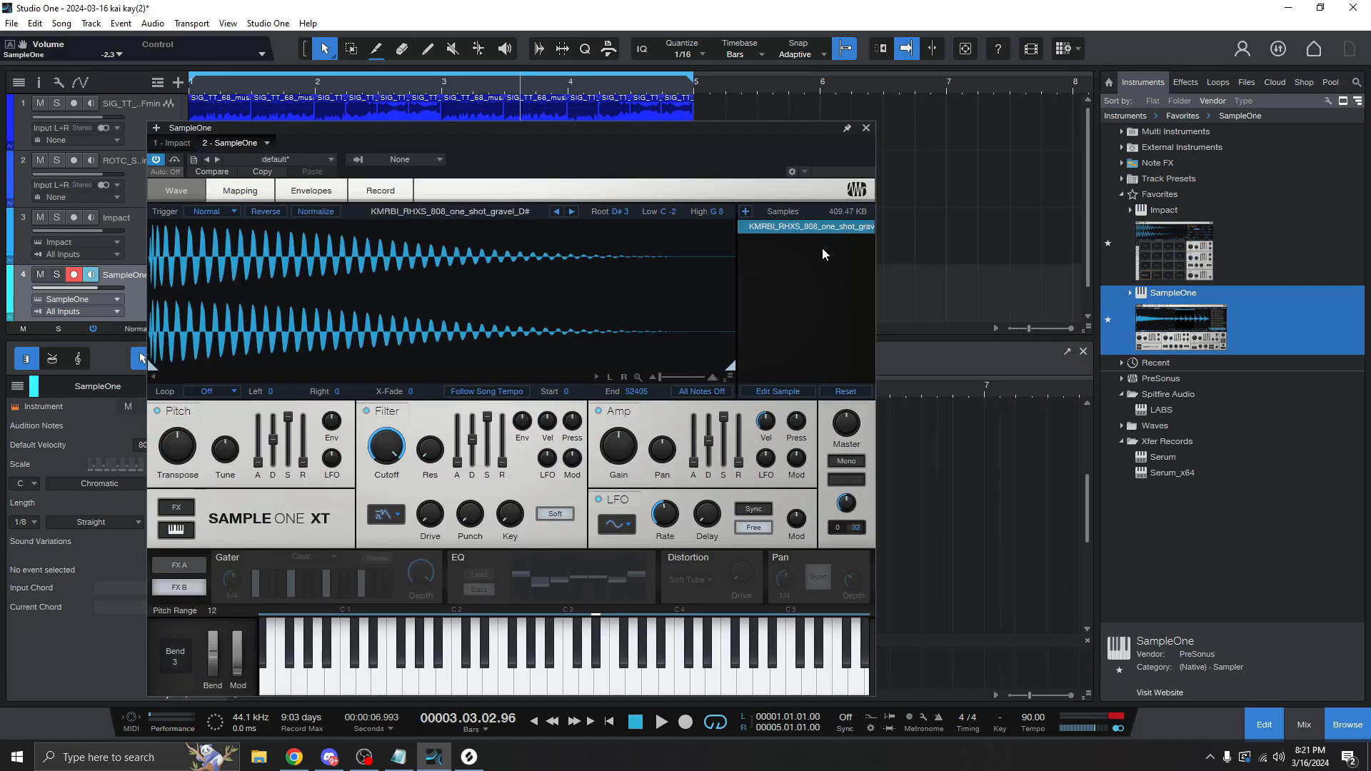
{"action": "mouse_move", "coordinate": [598, 653]}
{"action": "left_mouse_down"}
{"action": "mouse_move", "coordinate": [590, 679]}
{"action": "mouse_move", "coordinate": [598, 656]}
{"action": "left_mouse_up"}
{"action": "left_click", "coordinate": [598, 653]}
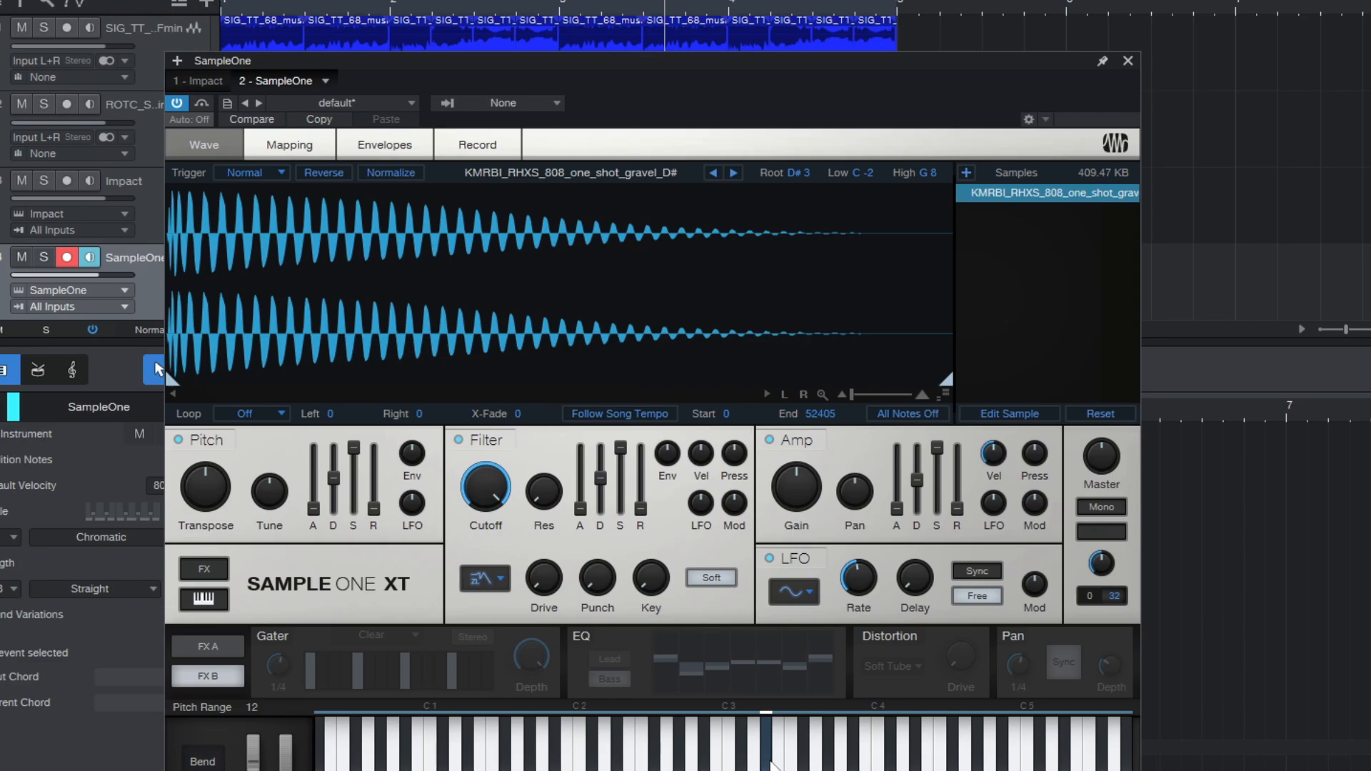
{"action": "left_click", "coordinate": [771, 762]}
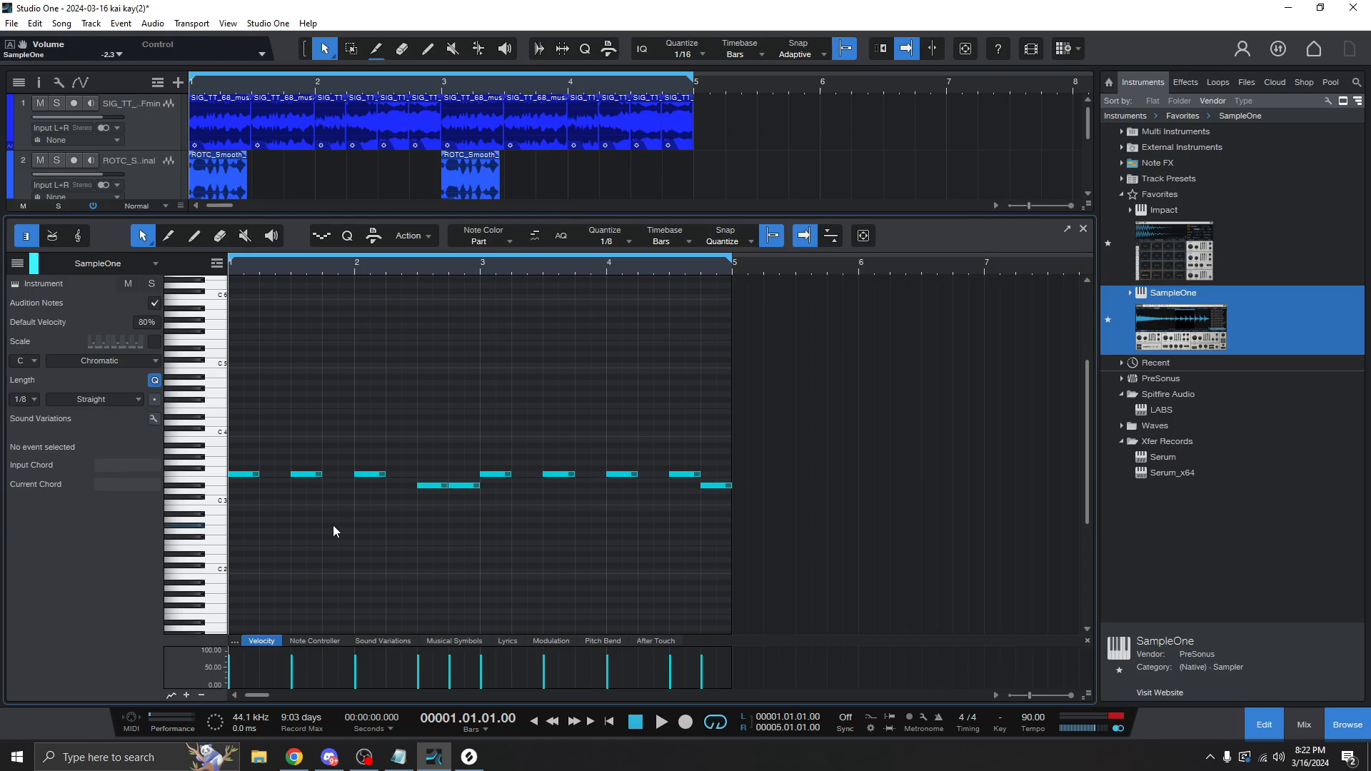
Examine the SampleOne 808 notes alongside the jazz loop chops, and solo the SampleOne track.
{"action": "scroll", "coordinate": [390, 448], "scroll_direction": "up", "scroll_amount": 3}
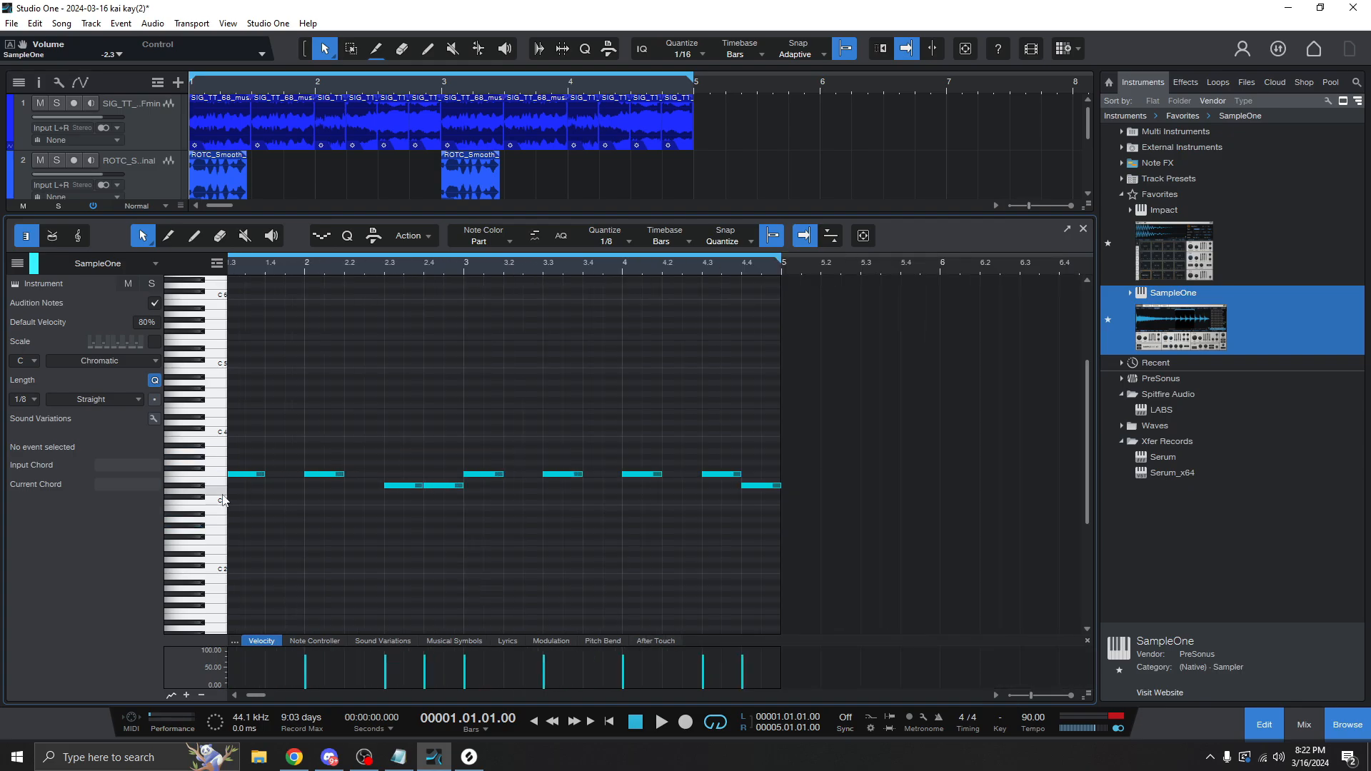
{"action": "left_click", "coordinate": [222, 124]}
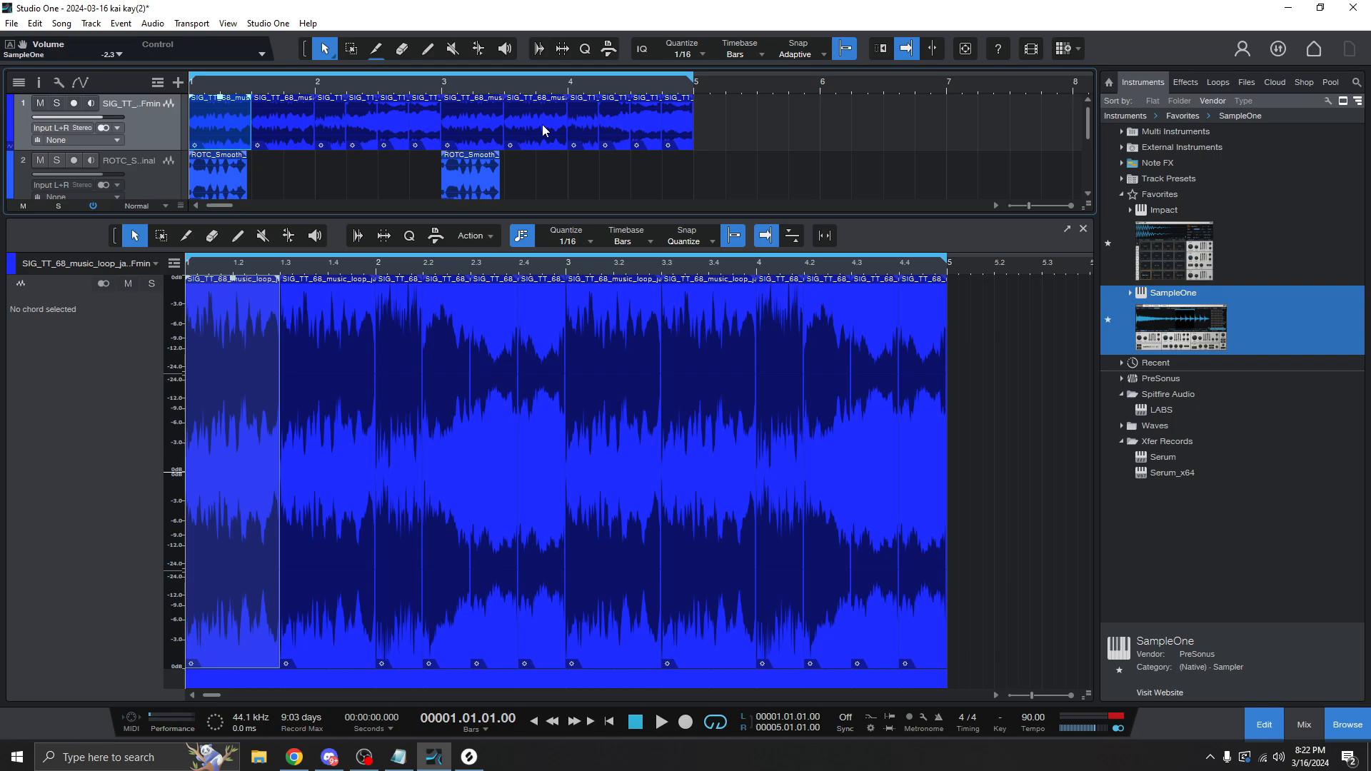
{"action": "scroll", "coordinate": [535, 166], "scroll_direction": "down", "scroll_amount": 3}
{"action": "left_click", "coordinate": [368, 168]}
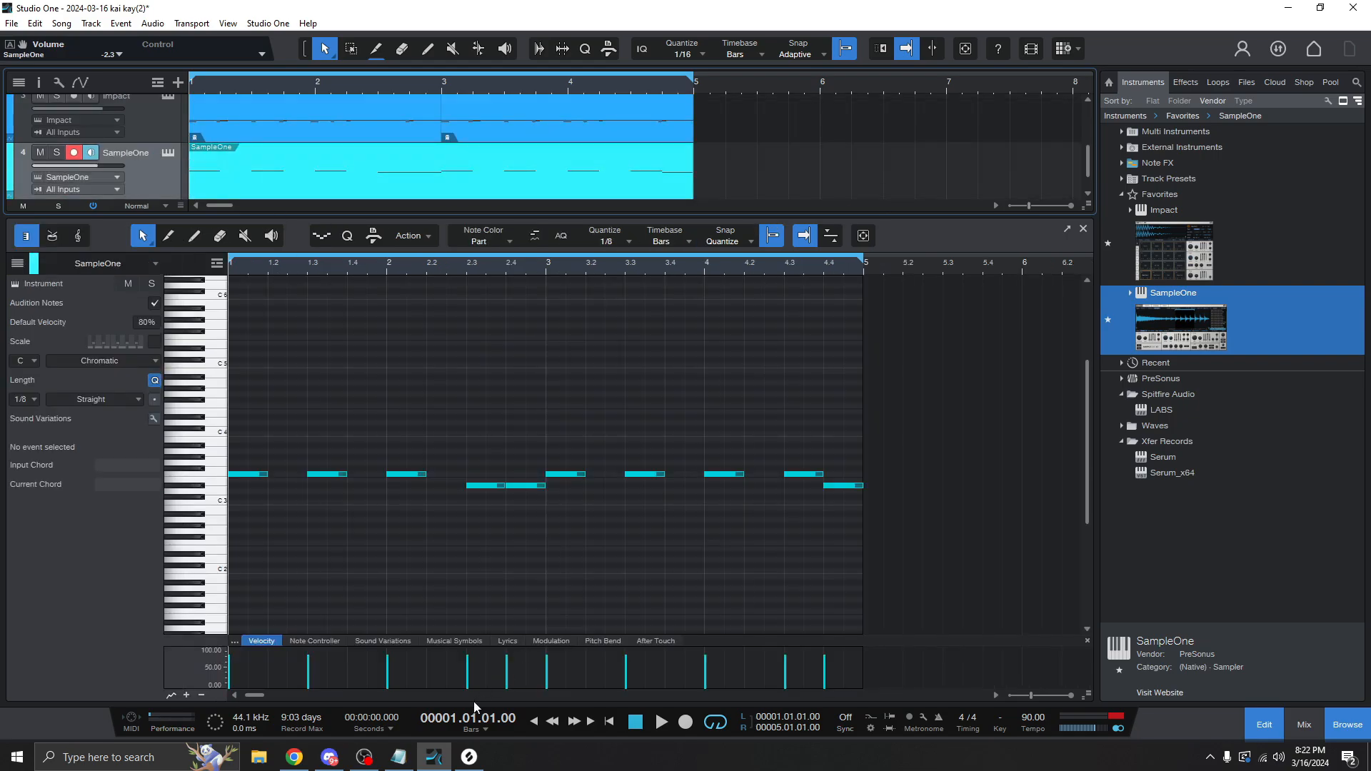
{"action": "left_click", "coordinate": [58, 153]}
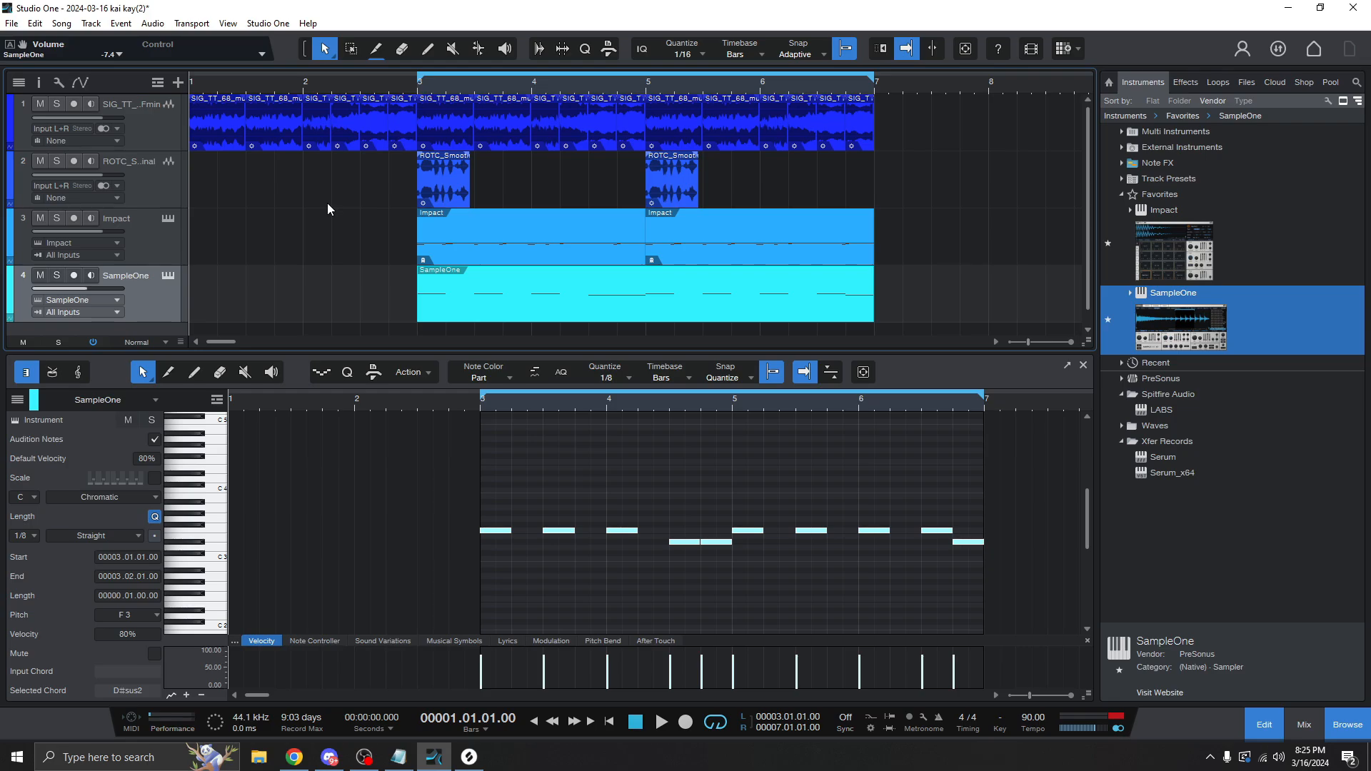
Play the full arrangement from the start, including the two-bar jazz loop intro.
{"action": "left_click", "coordinate": [661, 723]}
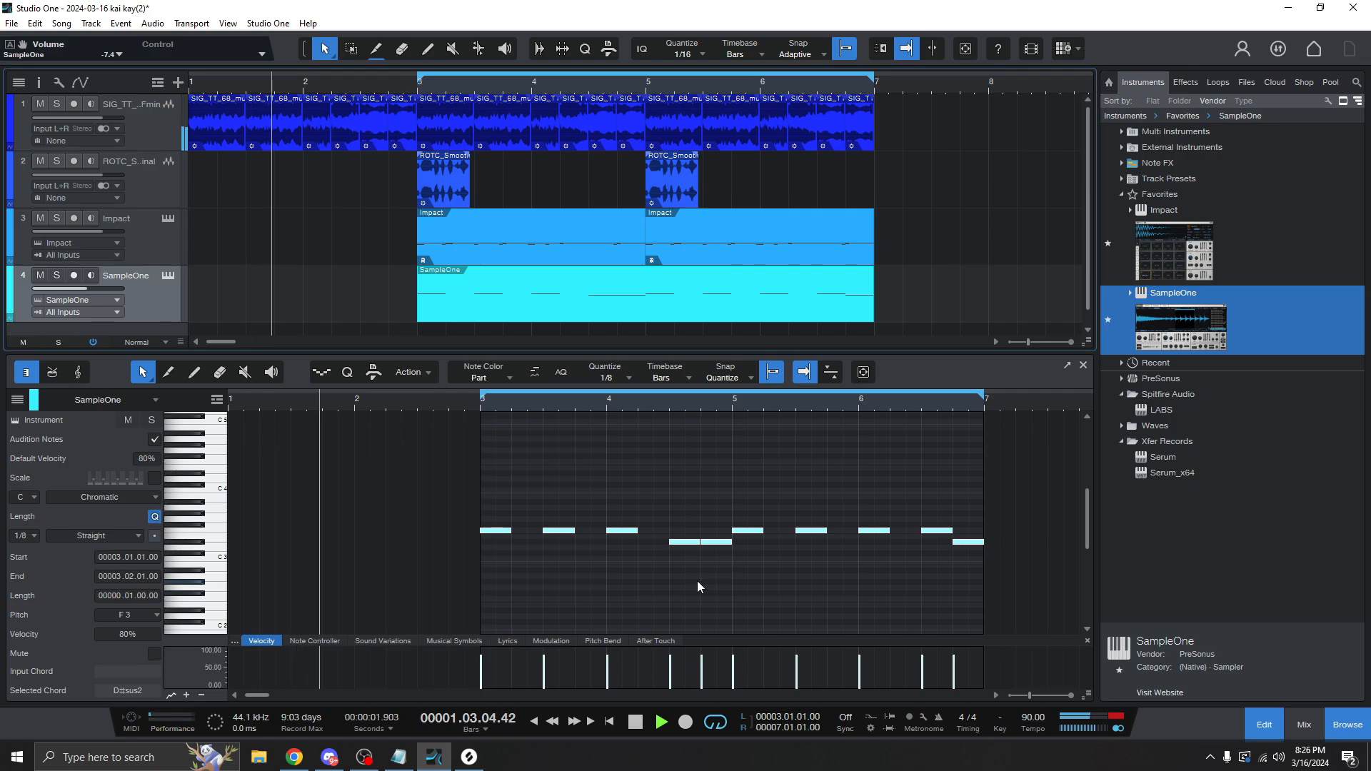